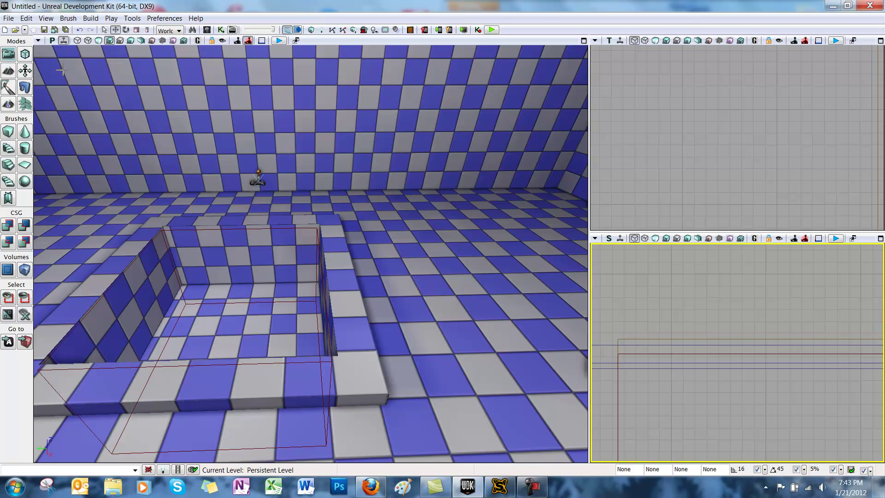
Open the Actor Classes browser from View > Browser Windows, move it aside, and select FluidSurfaceActorMovable.
{"action": "left_click", "coordinate": [49, 19]}
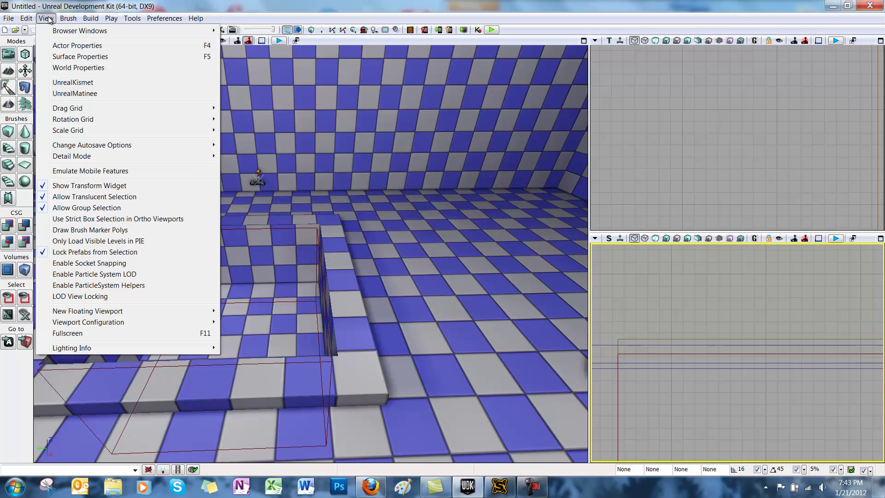
{"action": "mouse_move", "coordinate": [64, 32]}
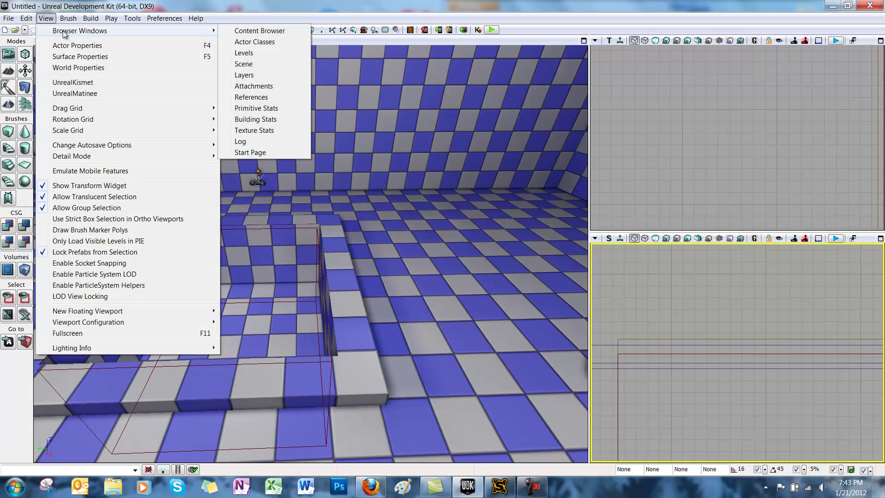
{"action": "left_click", "coordinate": [227, 39]}
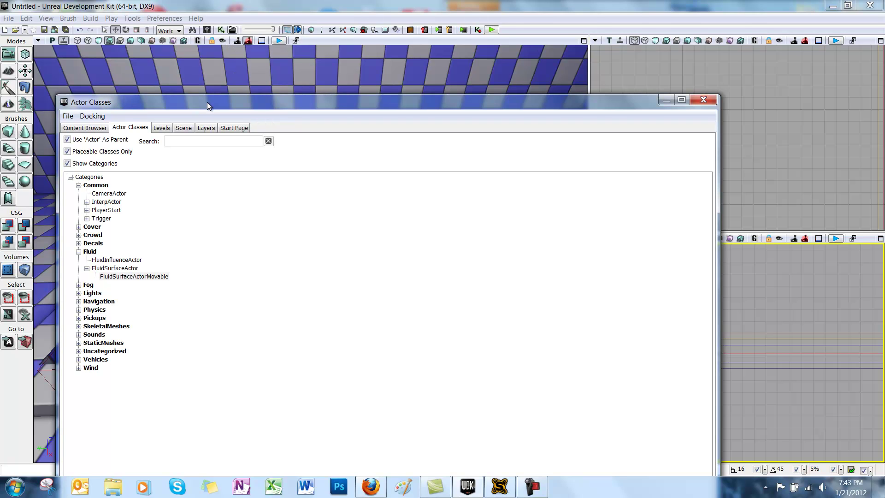
{"action": "left_click_drag", "start_coordinate": [207, 101], "coordinate": [450, 40]}
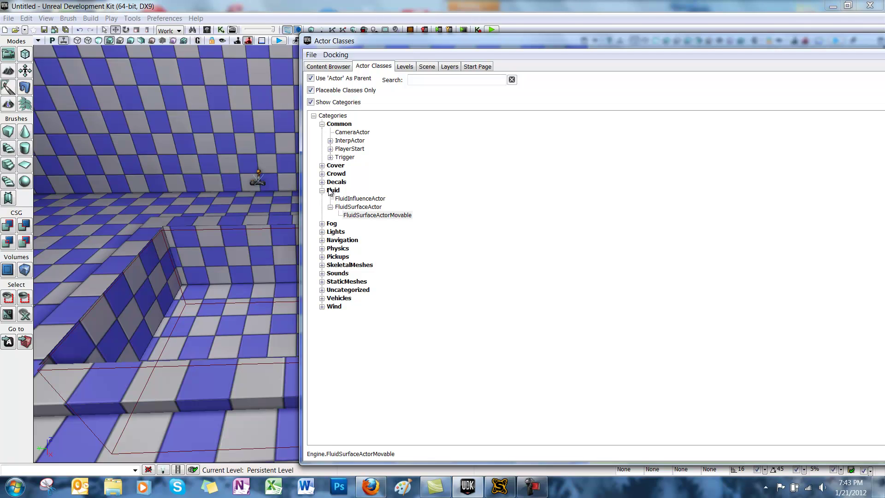
{"action": "left_click", "coordinate": [351, 215]}
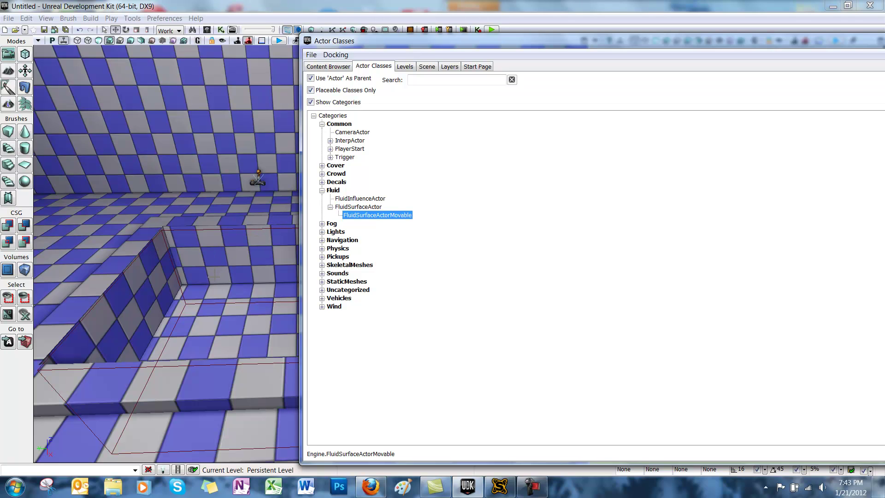
Add a FluidSurfaceActorMovable on the pool floor and close the Actor Classes browser.
{"action": "right_click", "coordinate": [213, 275]}
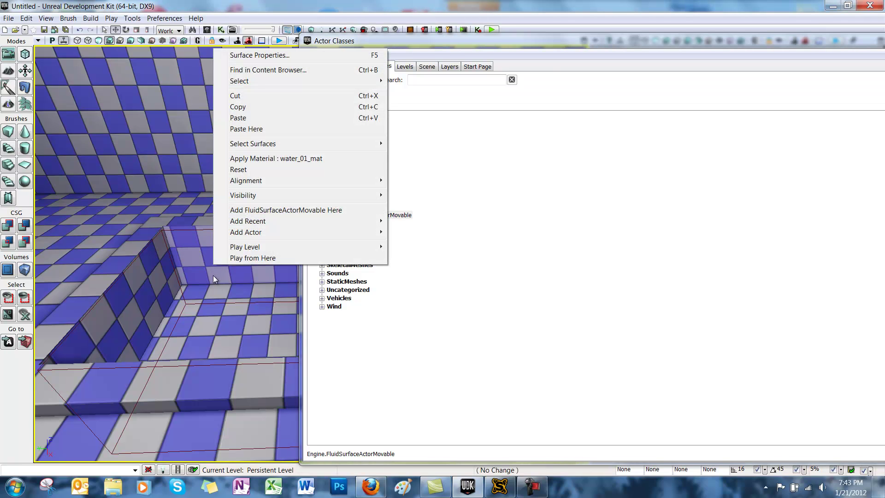
{"action": "left_click", "coordinate": [316, 211]}
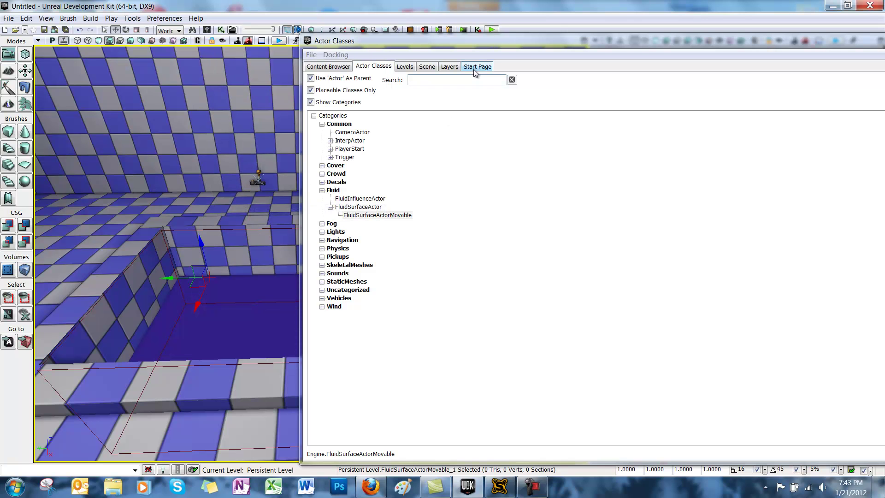
{"action": "left_click_drag", "start_coordinate": [621, 43], "coordinate": [344, 71]}
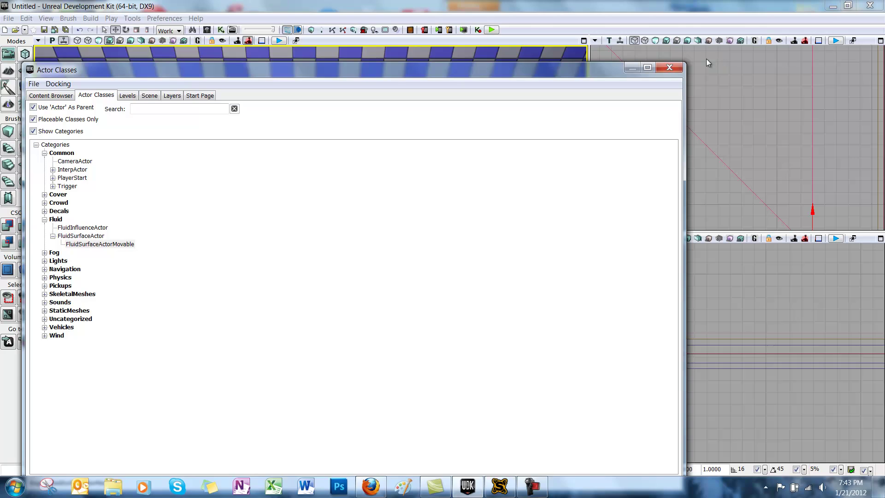
{"action": "left_click", "coordinate": [668, 69]}
With a finer grid, raise the fluid surface to the pool rim and shift it along X and Y.
{"action": "left_click_drag", "start_coordinate": [716, 303], "coordinate": [721, 249]}
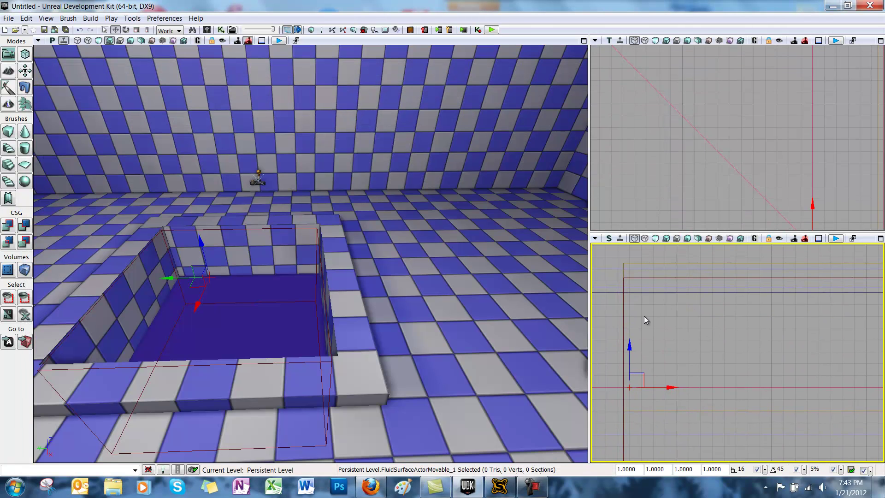
{"action": "key", "text": "bracketleft"}
{"action": "key", "text": "bracketleft"}
{"action": "left_click_drag", "start_coordinate": [630, 345], "coordinate": [631, 243]}
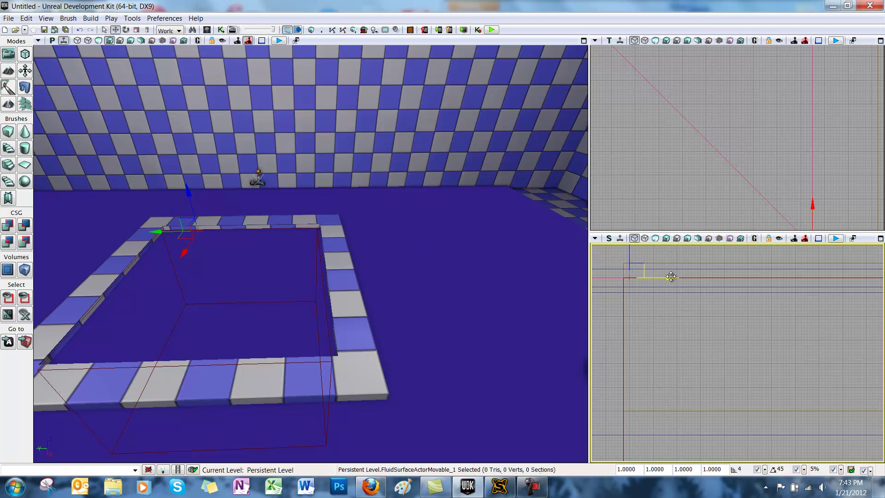
{"action": "left_click_drag", "start_coordinate": [673, 277], "coordinate": [814, 275]}
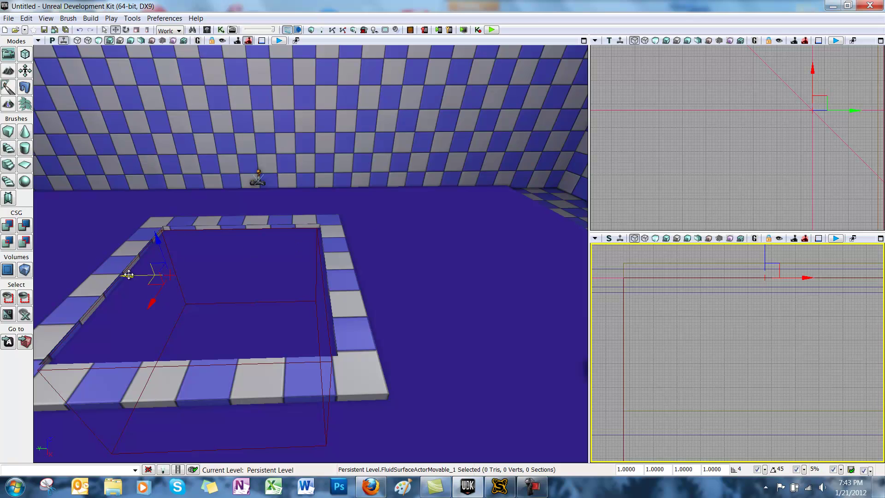
{"action": "left_click_drag", "start_coordinate": [129, 275], "coordinate": [199, 275]}
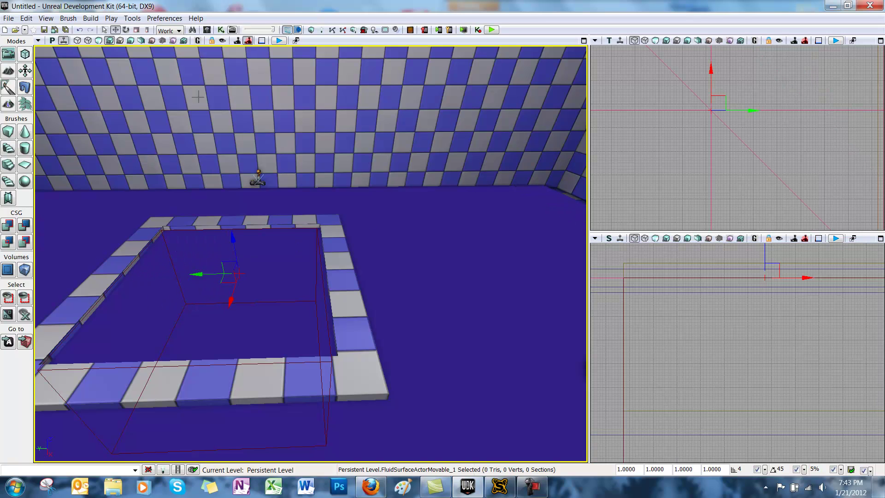
Uniformly scale the fluid surface down to the pool opening, then nudge it along X into place.
{"action": "left_click", "coordinate": [146, 31]}
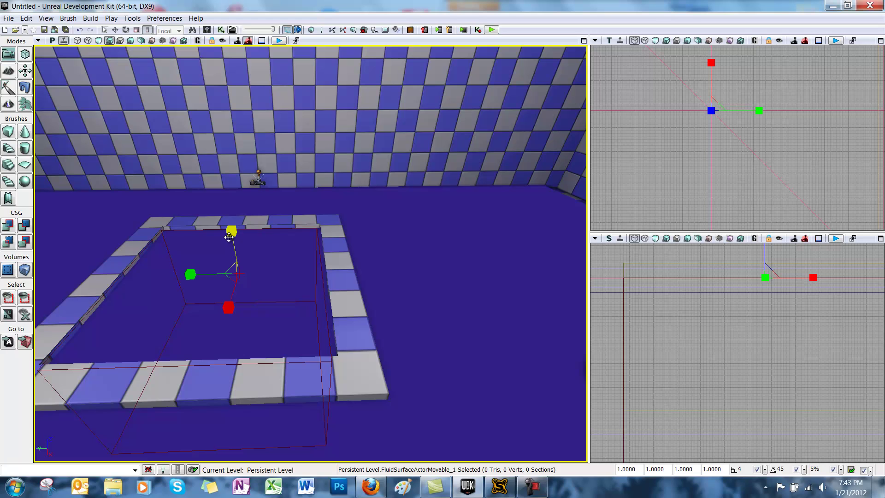
{"action": "left_click", "coordinate": [137, 30]}
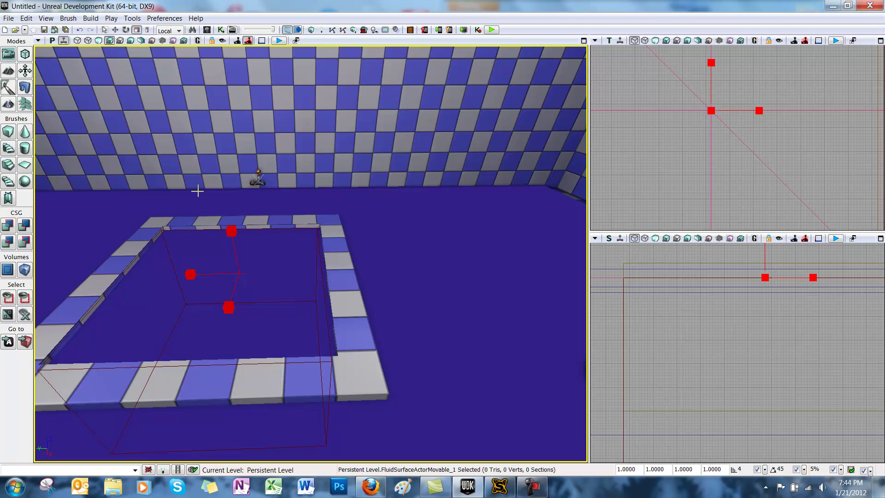
{"action": "left_click_drag", "start_coordinate": [227, 231], "coordinate": [217, 277]}
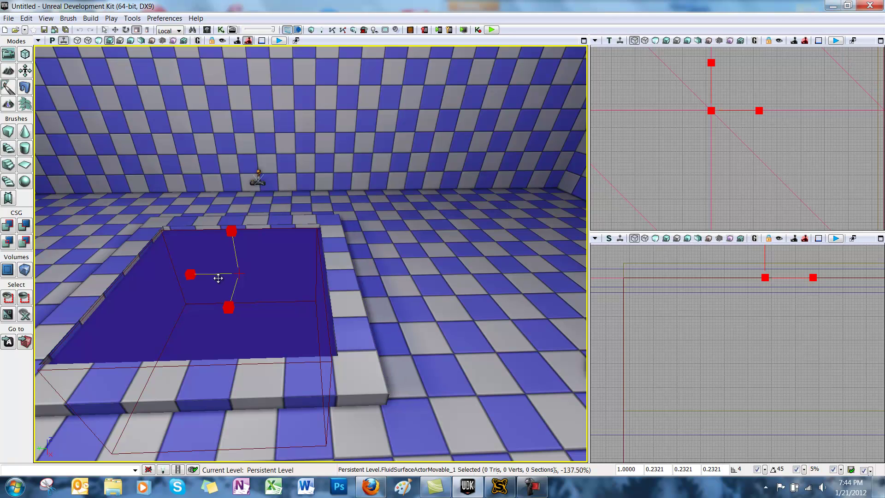
{"action": "left_click", "coordinate": [116, 30]}
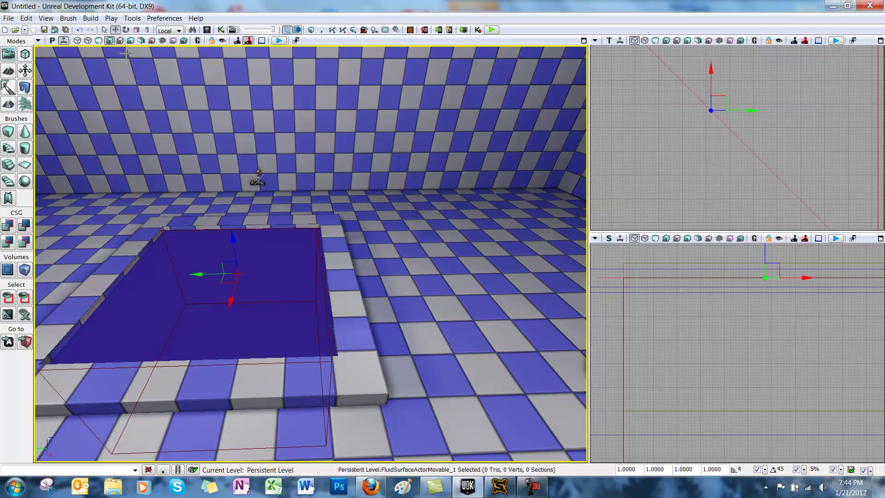
{"action": "left_click_drag", "start_coordinate": [194, 272], "coordinate": [194, 273]}
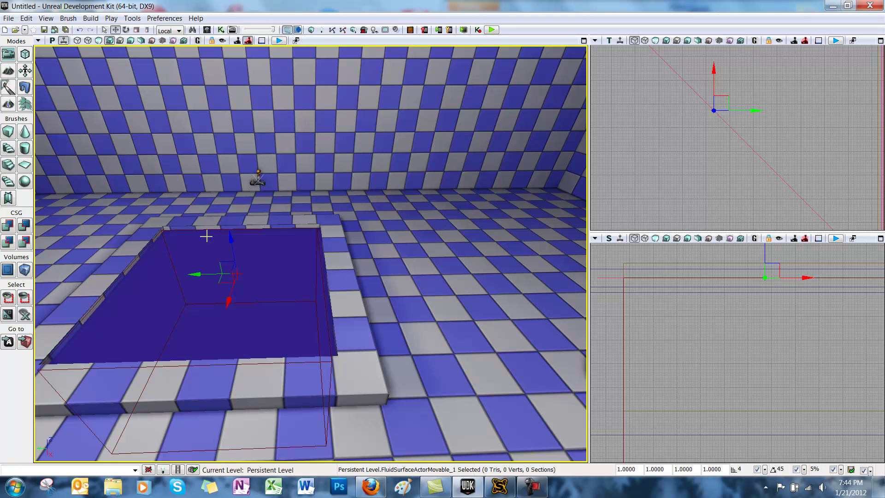
{"action": "mouse_move", "coordinate": [447, 337]}
{"action": "right_mouse_down"}
{"action": "mouse_move", "coordinate": [390, 312]}
{"action": "mouse_move", "coordinate": [434, 338]}
{"action": "right_mouse_up"}
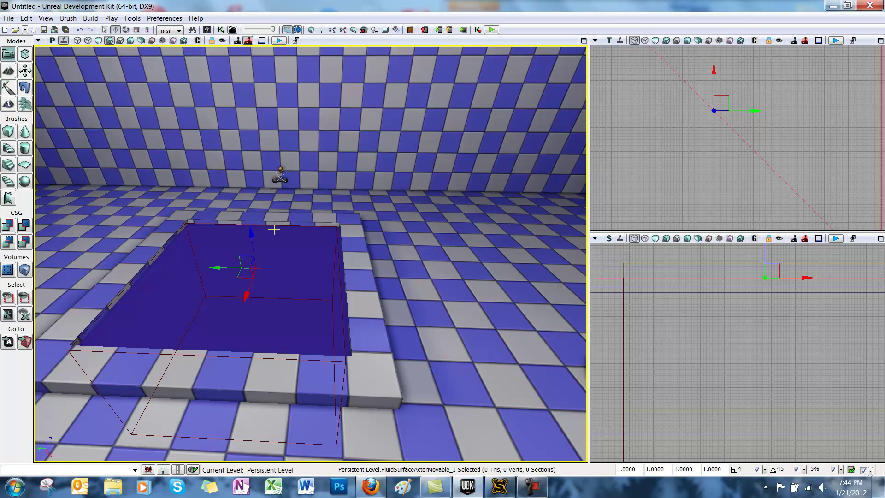
{"action": "double_click", "coordinate": [200, 289]}
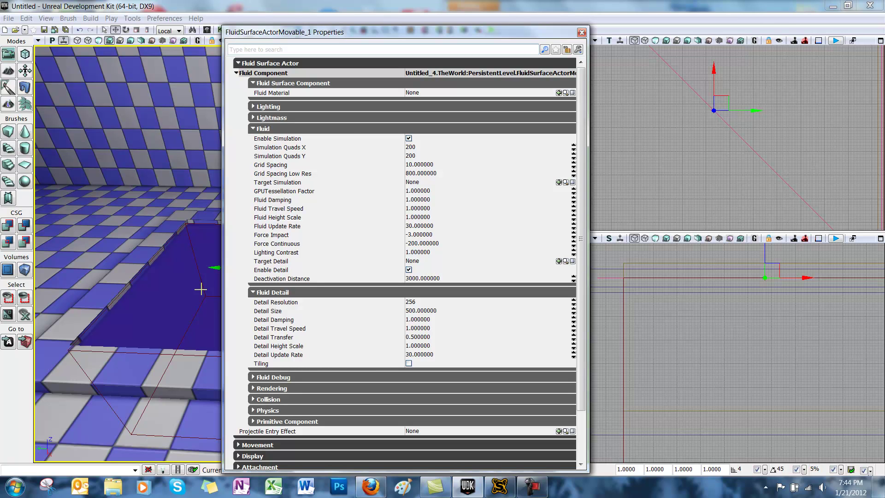
{"action": "left_click_drag", "start_coordinate": [361, 33], "coordinate": [486, 35]}
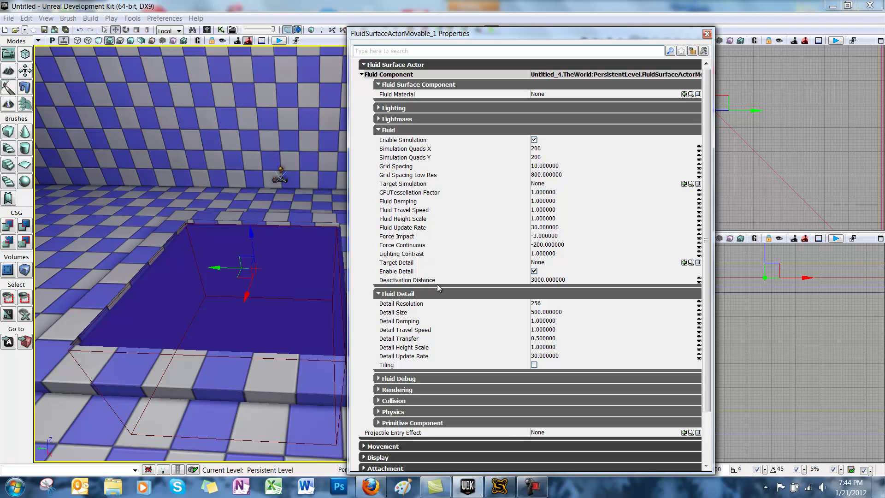
{"action": "mouse_move", "coordinate": [429, 283]}
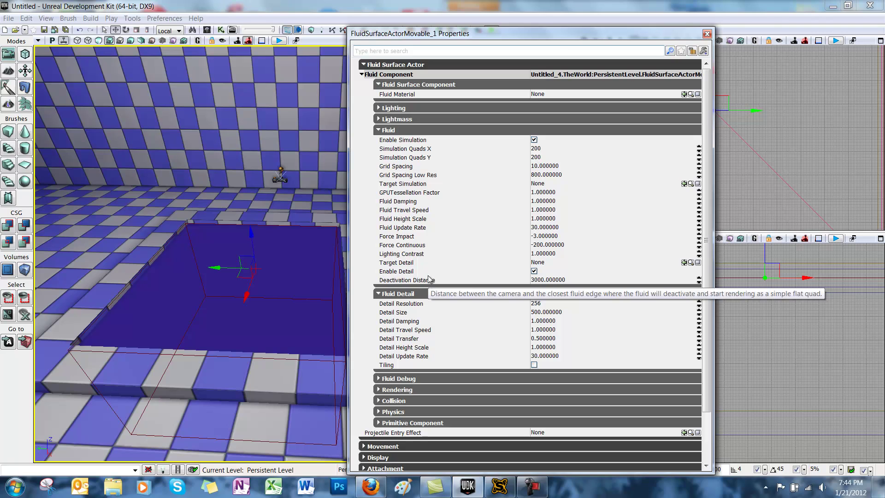
{"action": "mouse_move", "coordinate": [406, 205]}
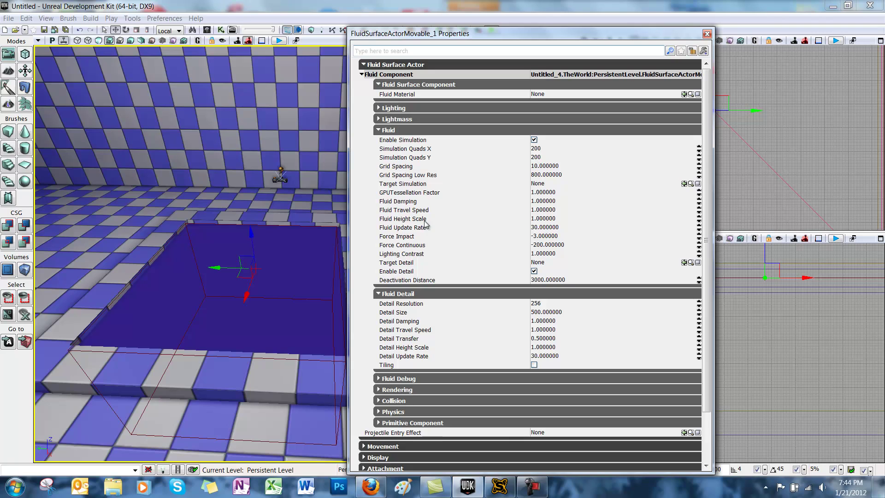
Close the fluid surface properties, run Build All with lighting, and dismiss the Map Check and Lighting Results.
{"action": "mouse_move", "coordinate": [417, 220]}
{"action": "left_click", "coordinate": [708, 34]}
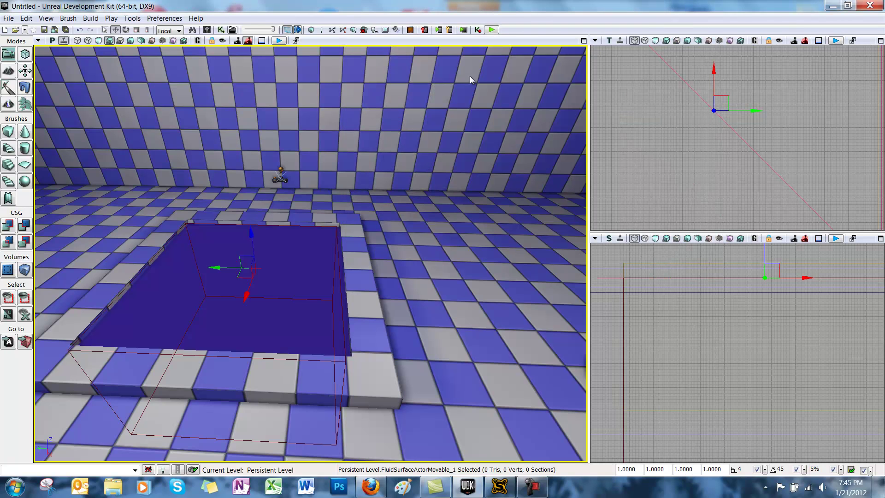
{"action": "left_click", "coordinate": [322, 30]}
{"action": "left_click", "coordinate": [379, 377]}
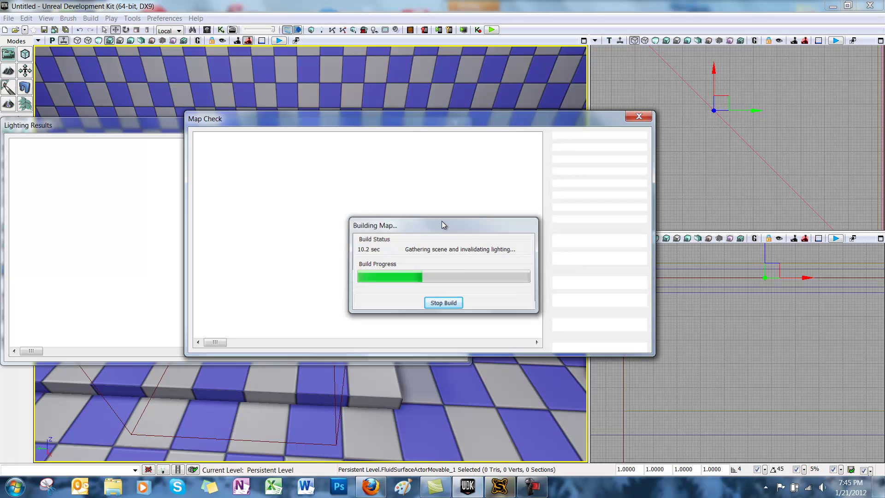
{"action": "left_click", "coordinate": [570, 241]}
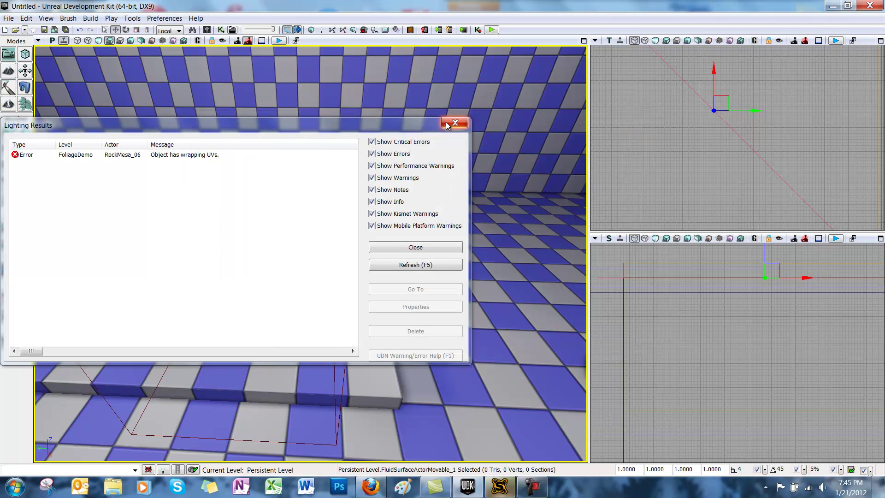
{"action": "left_click", "coordinate": [464, 121]}
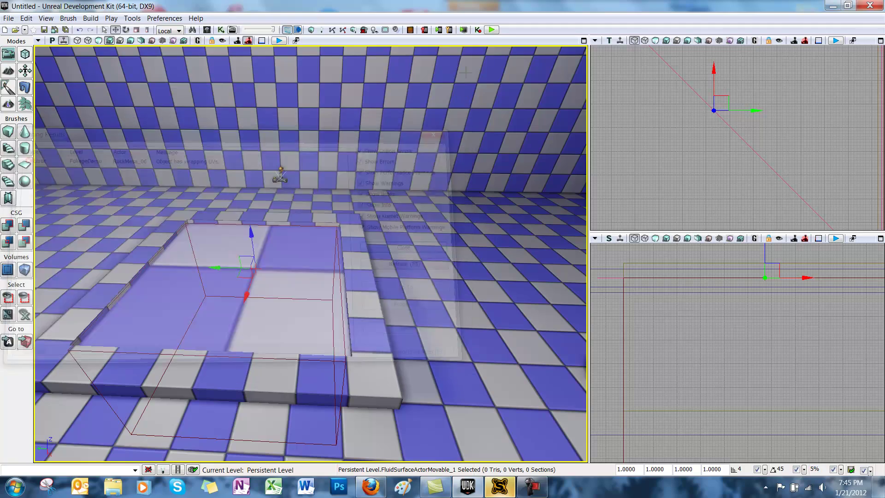
Start Play in Editor, walk to the pool, and shoot the fluid surface twice.
{"action": "left_click", "coordinate": [491, 29]}
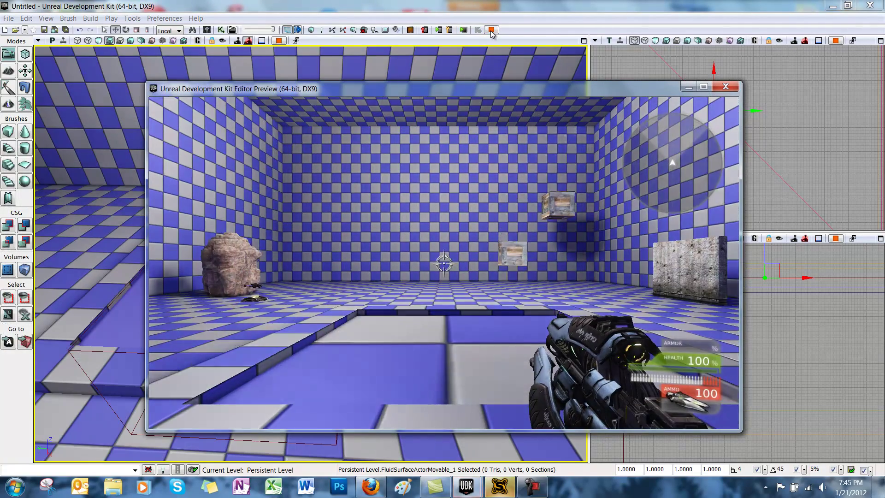
{"action": "key", "text": "w"}
{"action": "key", "text": "w"}
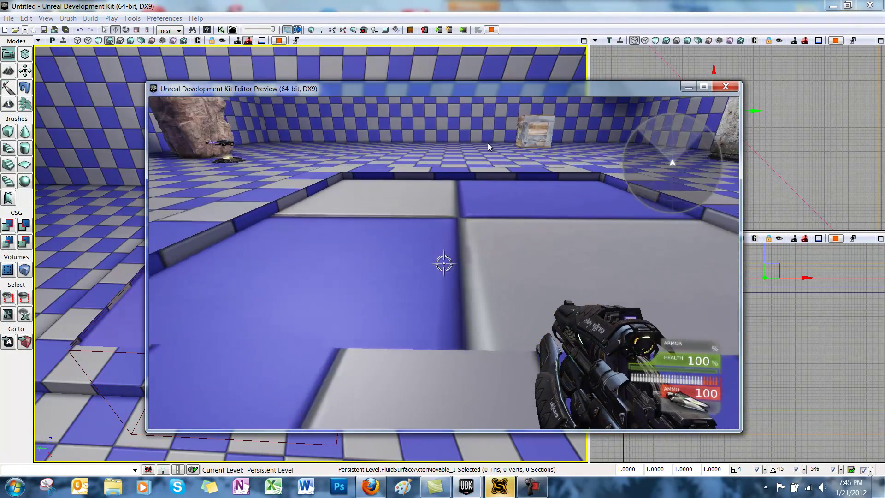
{"action": "key", "text": "w"}
{"action": "left_click", "coordinate": [570, 162]}
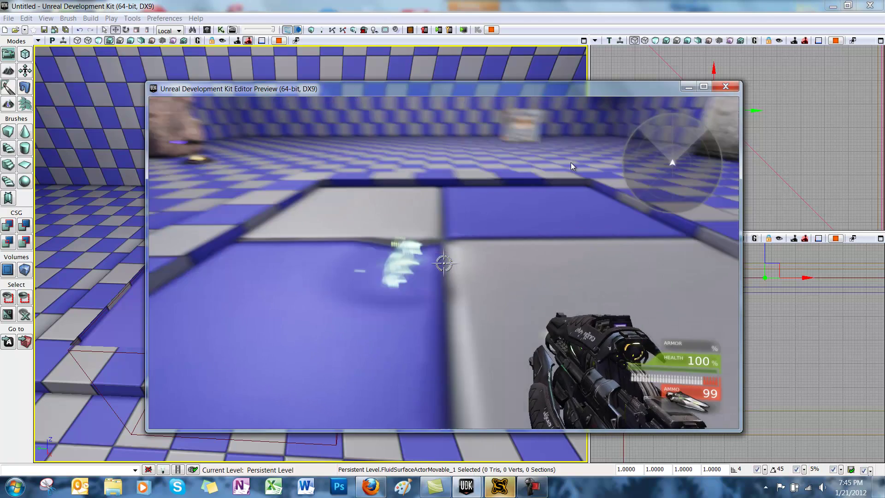
{"action": "left_click", "coordinate": [572, 162]}
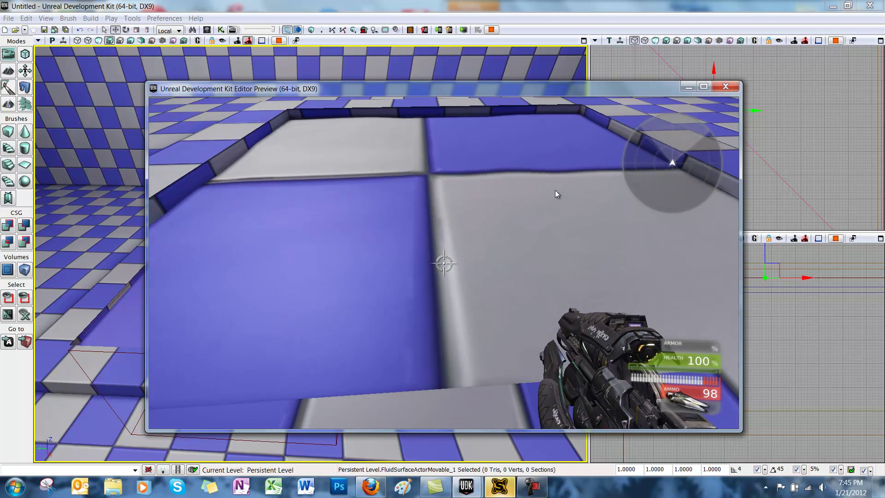
Sweep a beam across the fluid surface, drop into the pool, and exit the preview with Esc.
{"action": "mouse_move", "coordinate": [542, 153]}
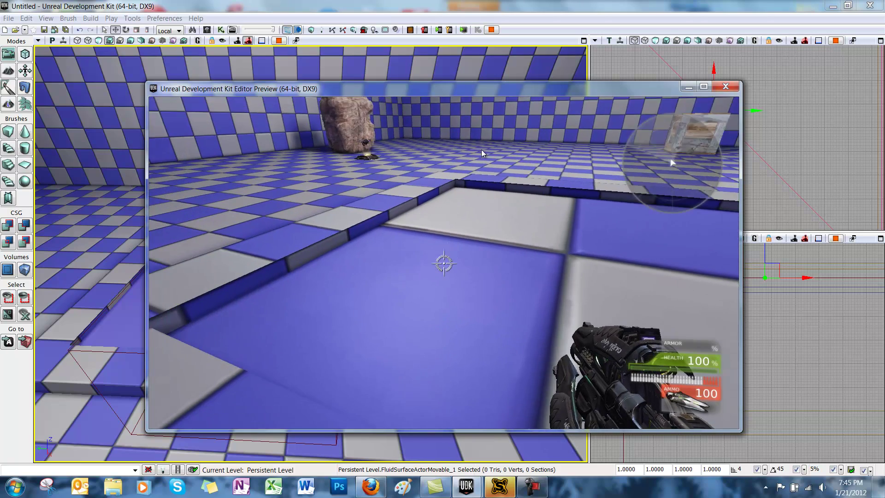
{"action": "mouse_move", "coordinate": [452, 162]}
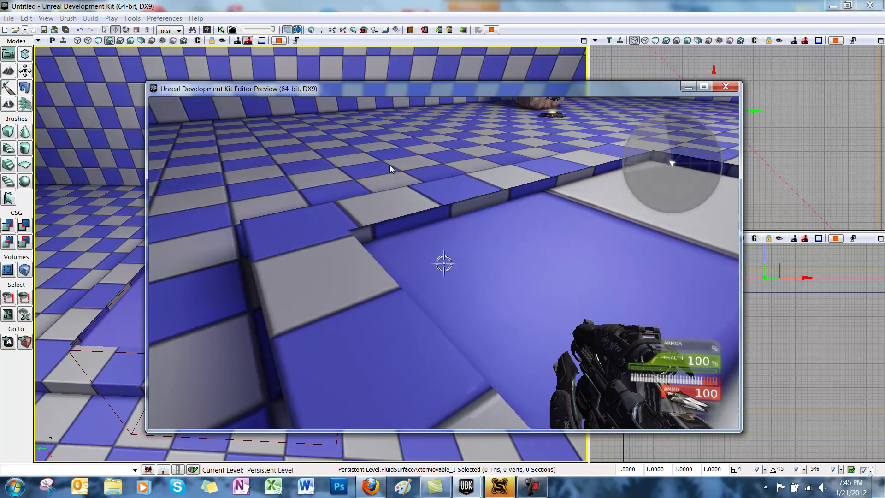
{"action": "mouse_move", "coordinate": [369, 161]}
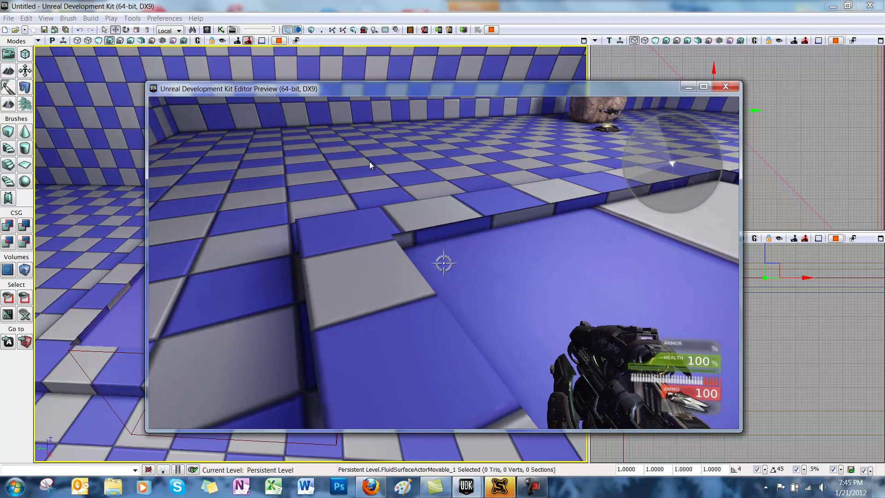
{"action": "right_click_drag", "start_coordinate": [369, 161], "coordinate": [668, 159]}
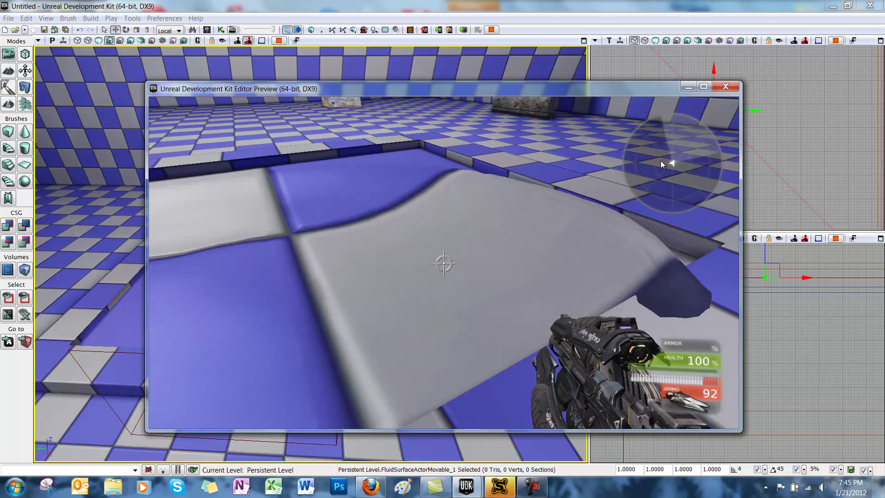
{"action": "mouse_move", "coordinate": [593, 168]}
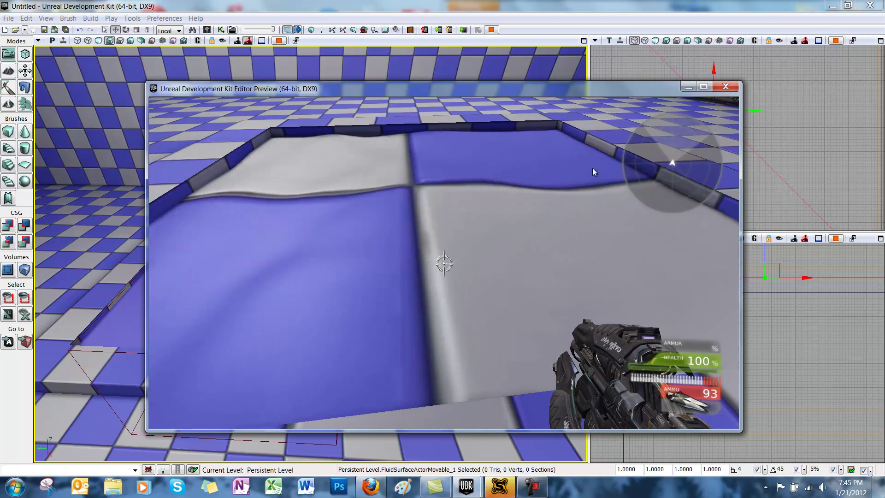
{"action": "key", "text": "w"}
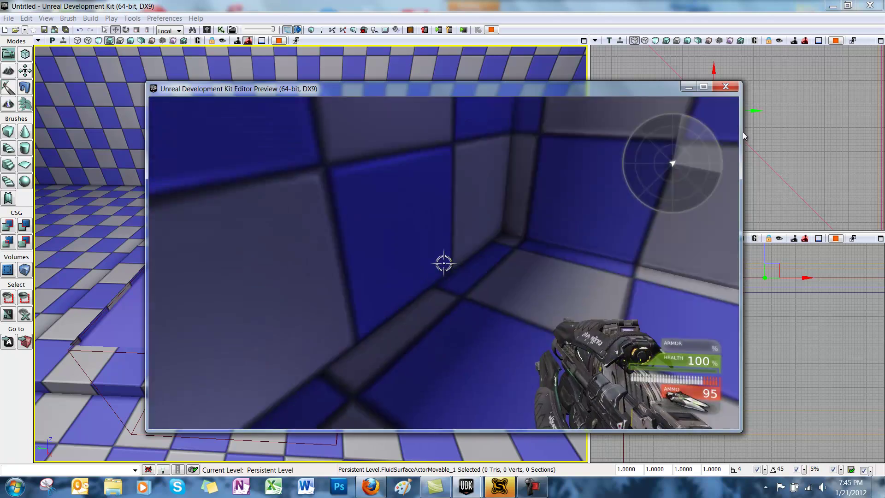
{"action": "mouse_move", "coordinate": [742, 270]}
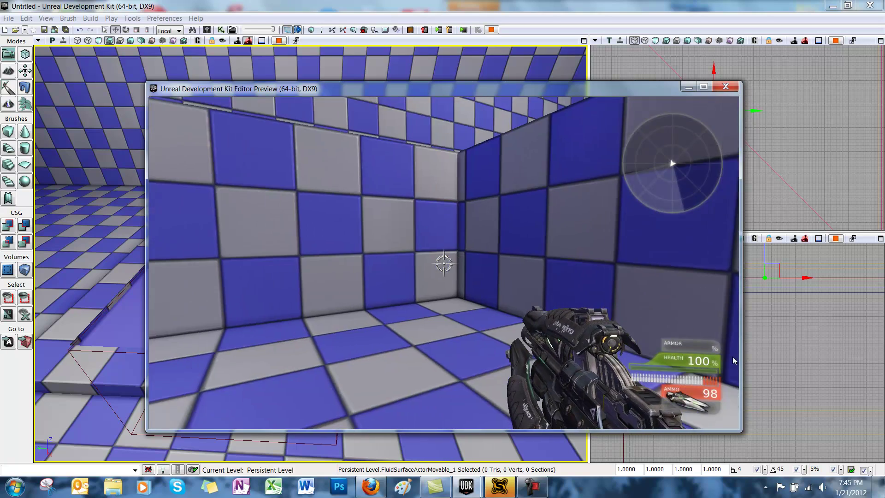
{"action": "key", "text": "Escape"}
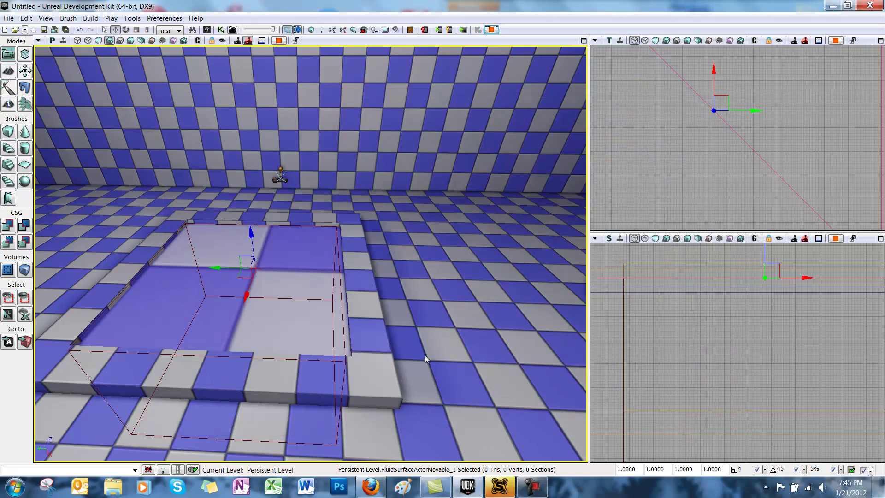
Rebuild the builder brush as a cube, then lower the fluid surface and brush into the pit, aligning along X.
{"action": "left_click", "coordinate": [5, 132]}
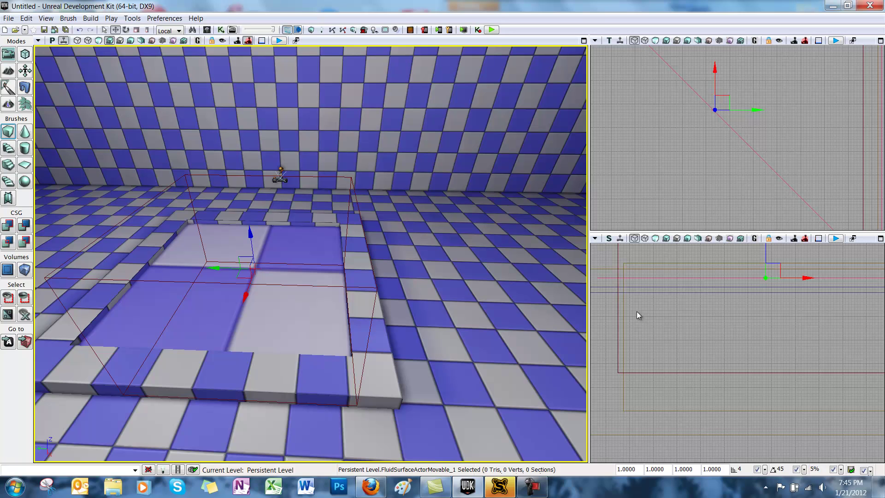
{"action": "scroll", "coordinate": [637, 315], "scroll_direction": "down", "scroll_amount": 5}
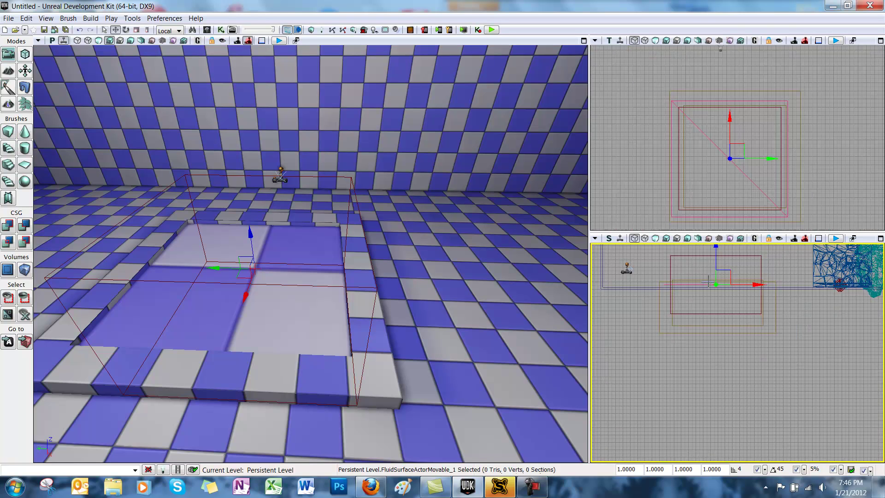
{"action": "mouse_move", "coordinate": [708, 277]}
{"action": "left_mouse_down"}
{"action": "mouse_move", "coordinate": [731, 332]}
{"action": "mouse_move", "coordinate": [671, 345]}
{"action": "mouse_move", "coordinate": [686, 348]}
{"action": "left_mouse_up"}
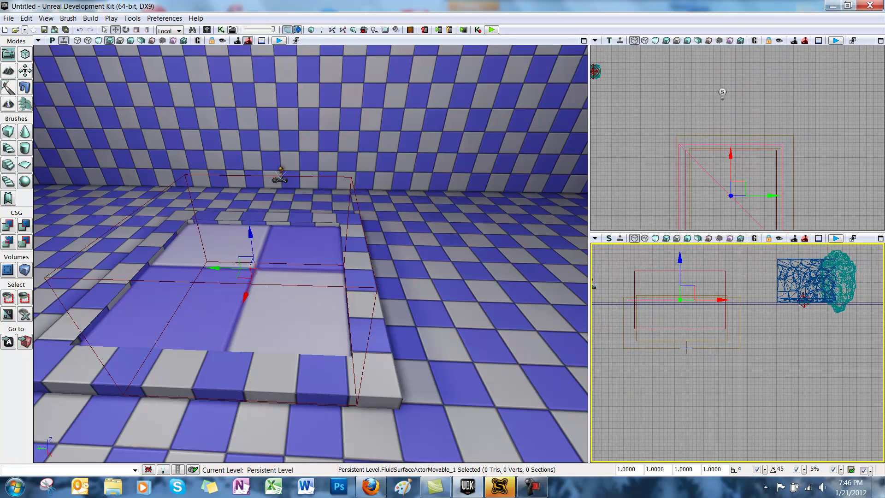
{"action": "scroll", "coordinate": [684, 328], "scroll_direction": "up", "scroll_amount": 2}
{"action": "mouse_move", "coordinate": [678, 253]}
{"action": "left_mouse_down"}
{"action": "mouse_move", "coordinate": [669, 259]}
{"action": "mouse_move", "coordinate": [676, 257]}
{"action": "mouse_move", "coordinate": [673, 293]}
{"action": "left_mouse_up"}
{"action": "left_click", "coordinate": [660, 255]}
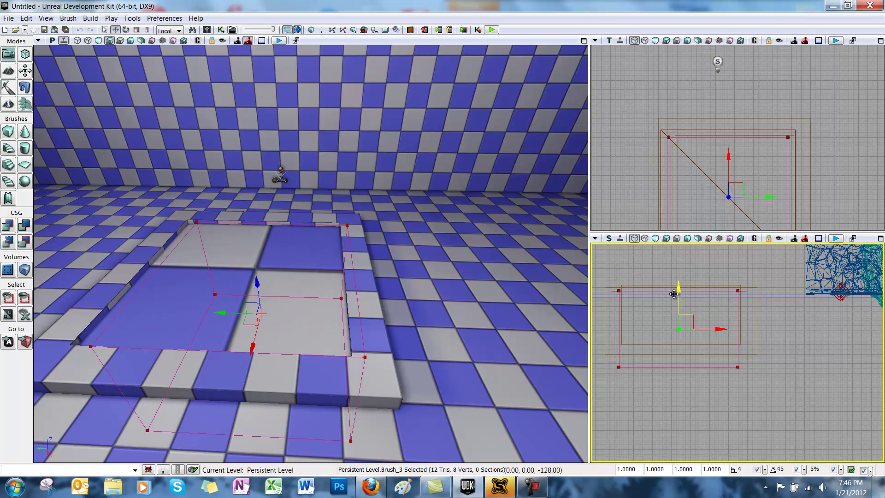
{"action": "left_click_drag", "start_coordinate": [716, 328], "coordinate": [721, 328]}
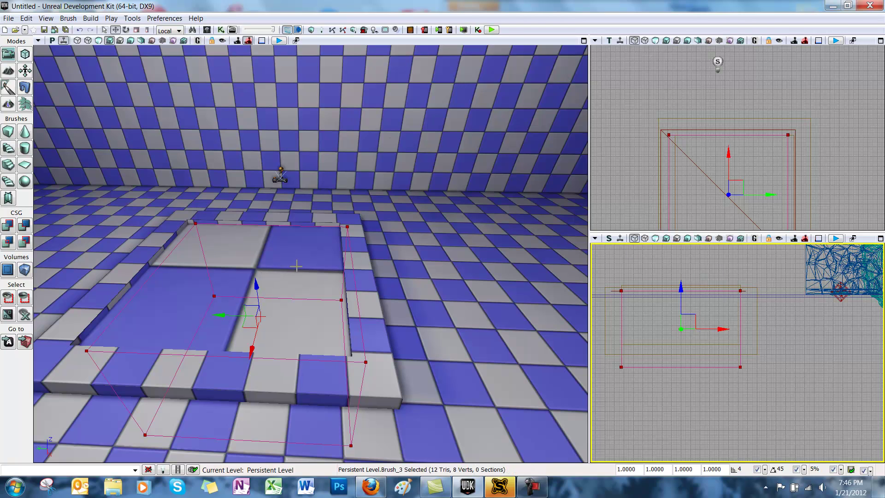
Create a UTWaterVolume from the builder brush via Brush > Add Volume, then lower the brush slightly.
{"action": "left_click", "coordinate": [68, 18]}
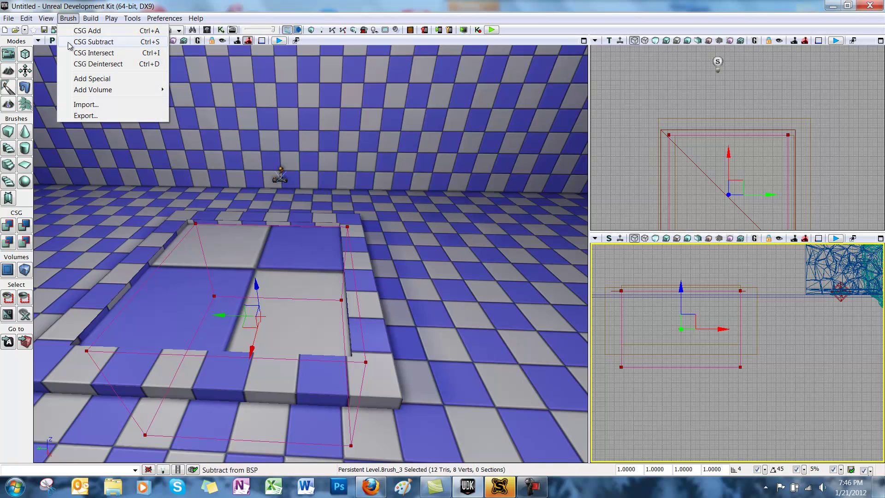
{"action": "mouse_move", "coordinate": [75, 91]}
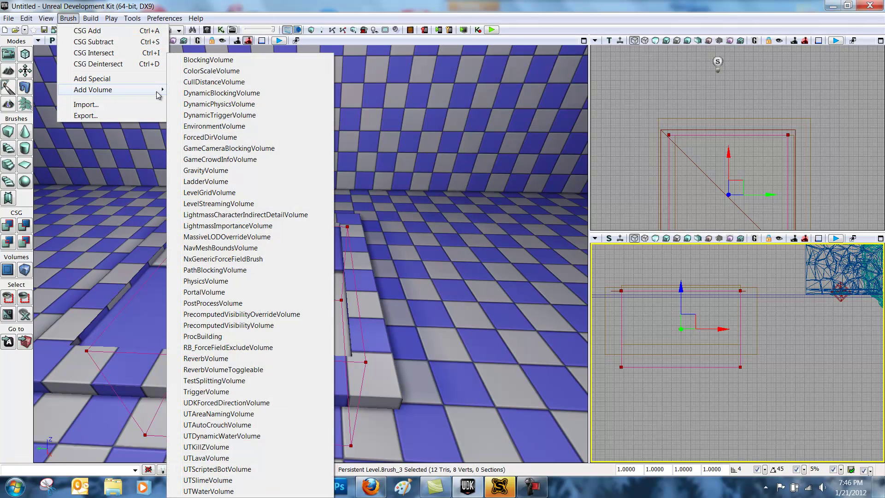
{"action": "left_click", "coordinate": [194, 491]}
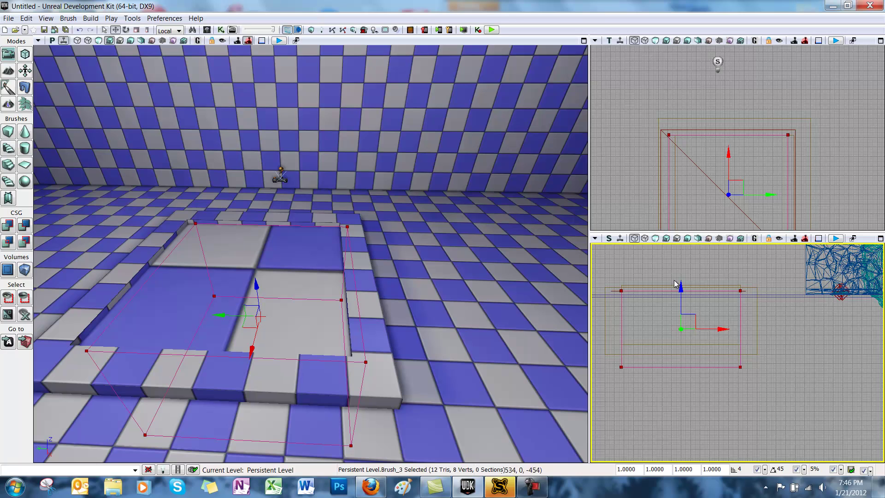
{"action": "left_click_drag", "start_coordinate": [679, 287], "coordinate": [679, 299]}
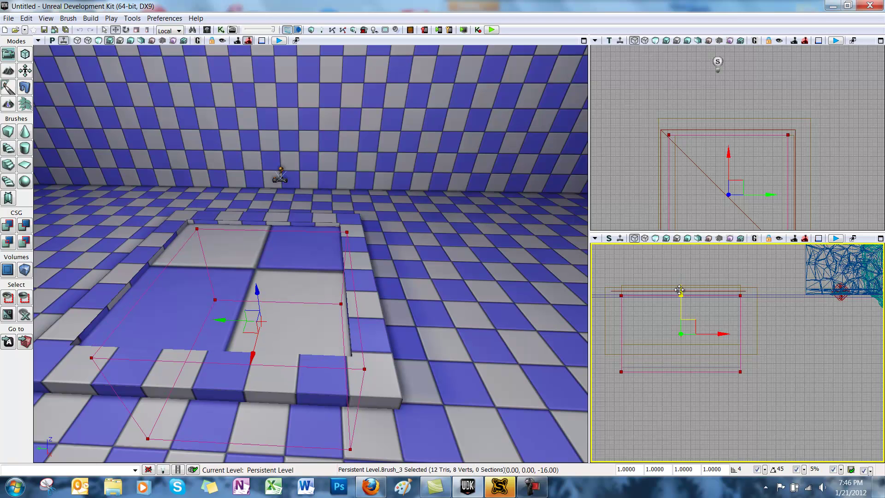
{"action": "scroll", "coordinate": [679, 299], "scroll_direction": "up", "scroll_amount": 4}
{"action": "scroll", "coordinate": [680, 300], "scroll_direction": "up", "scroll_amount": 5}
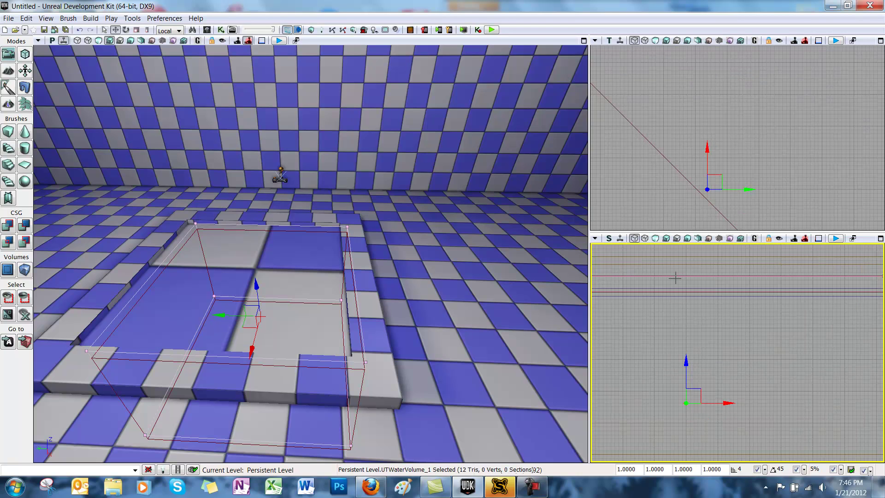
{"action": "left_click", "coordinate": [492, 30]}
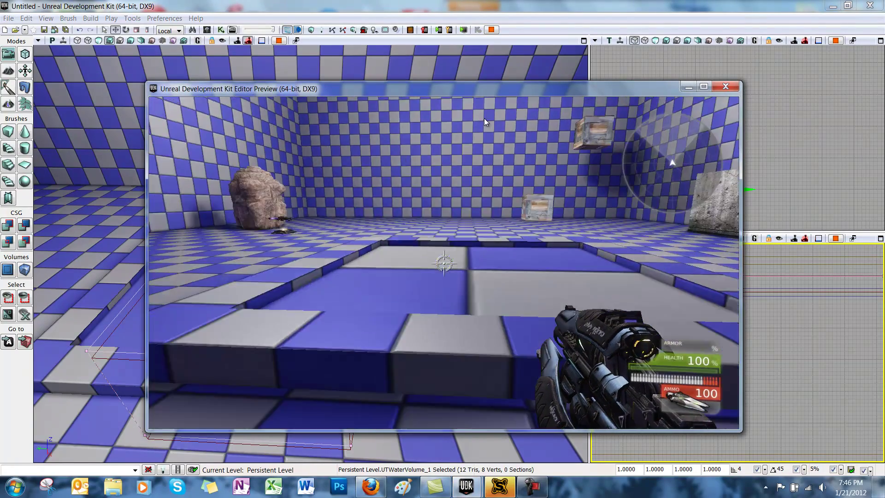
{"action": "key", "text": "w"}
{"action": "key", "text": "w"}
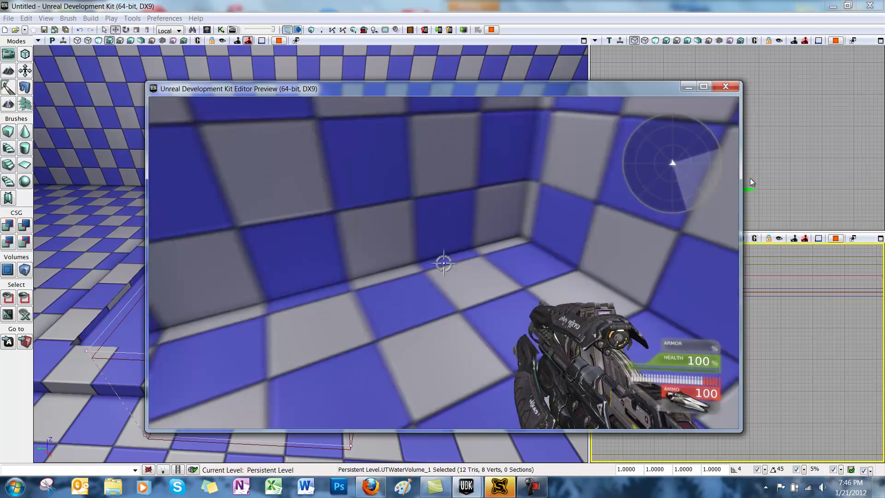
{"action": "key", "text": "space"}
{"action": "key", "text": "w"}
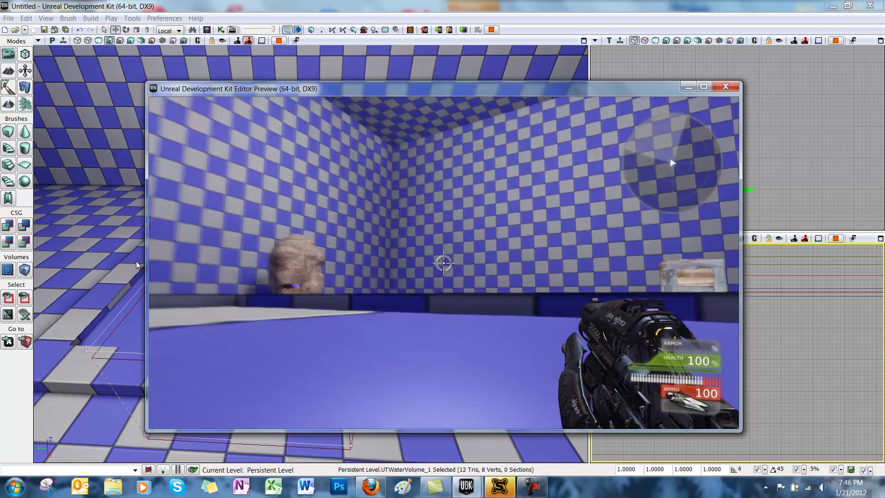
{"action": "key", "text": "w"}
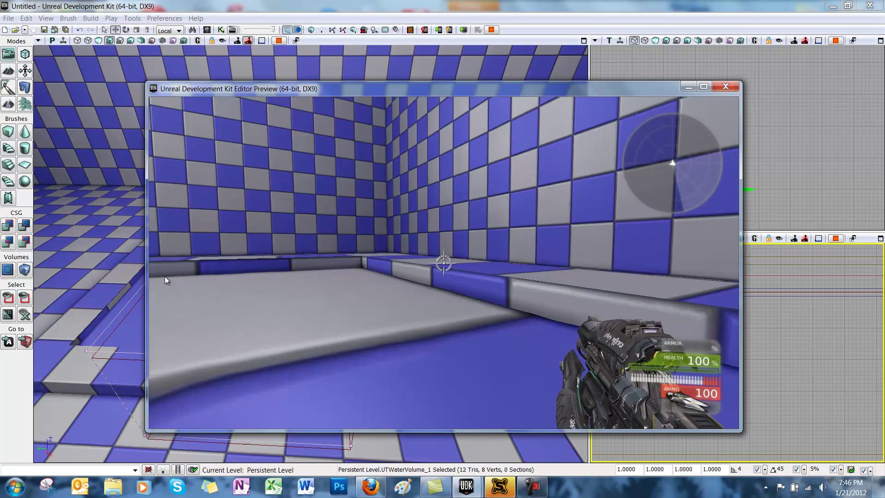
{"action": "key", "text": "w"}
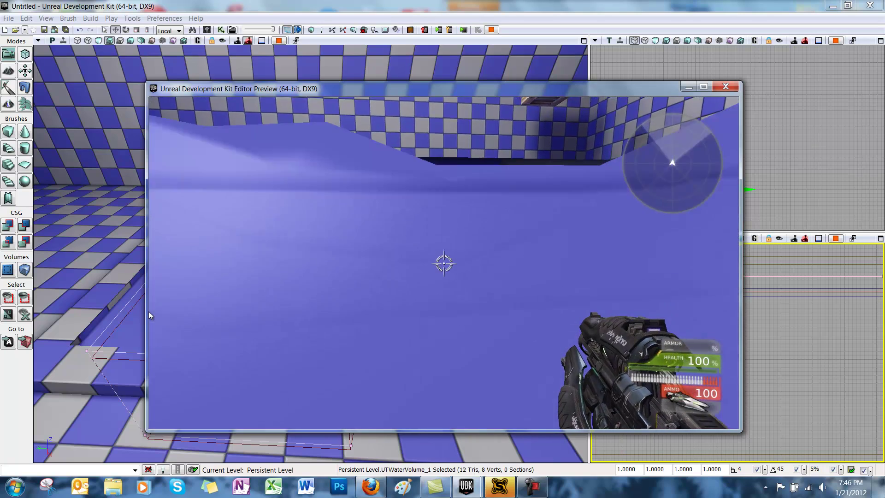
{"action": "key", "text": "Escape"}
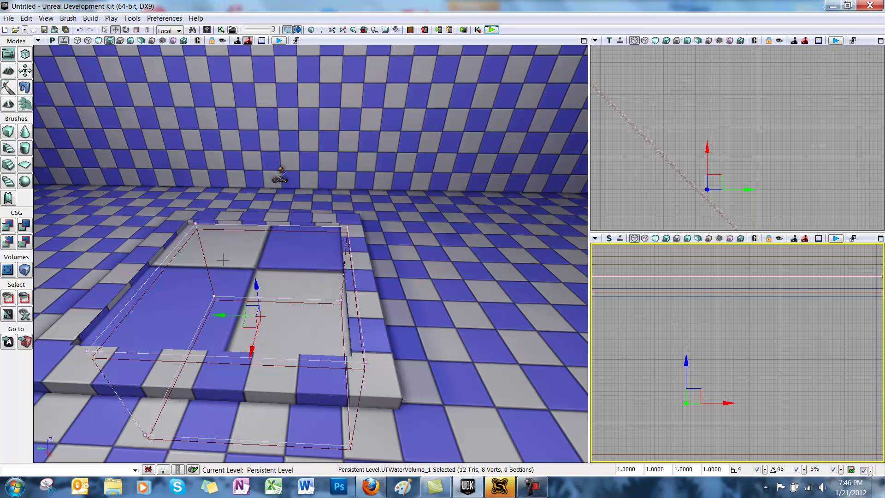
Raise the brush 12 units, add a PostProcessVolume from it, lower it 4 units, and select the volume.
{"action": "left_click", "coordinate": [642, 293]}
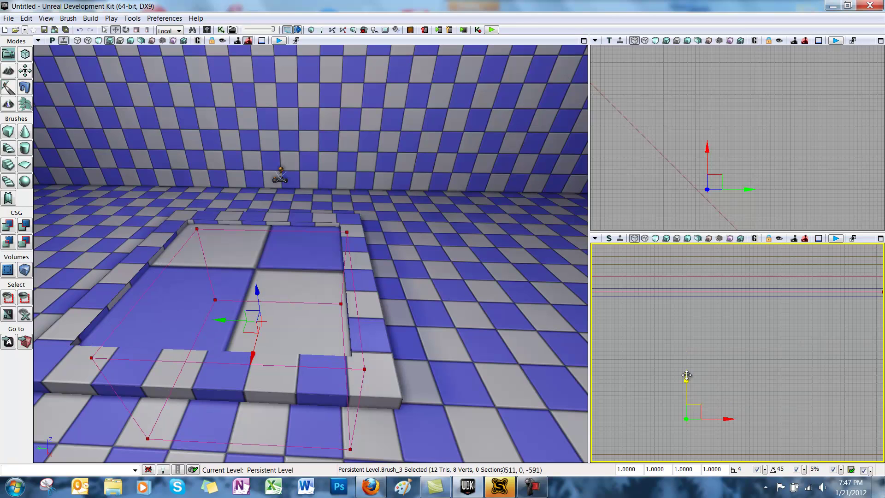
{"action": "left_click_drag", "start_coordinate": [685, 372], "coordinate": [686, 360]}
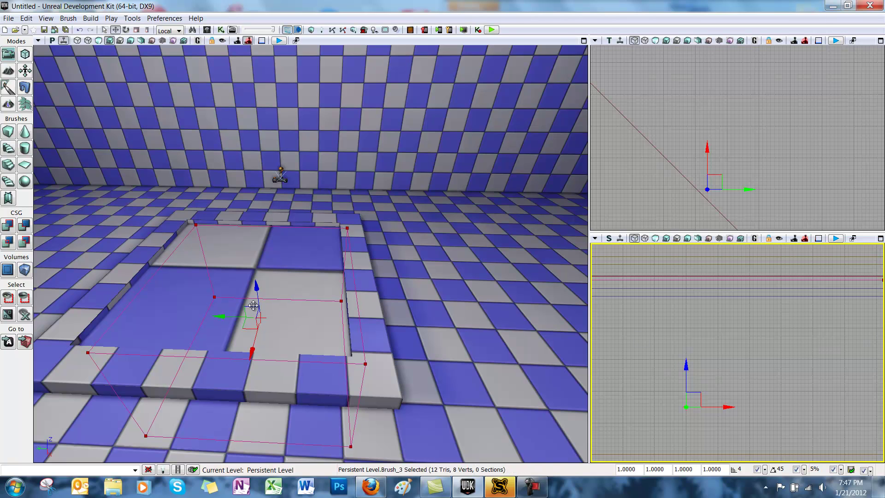
{"action": "left_click", "coordinate": [25, 270]}
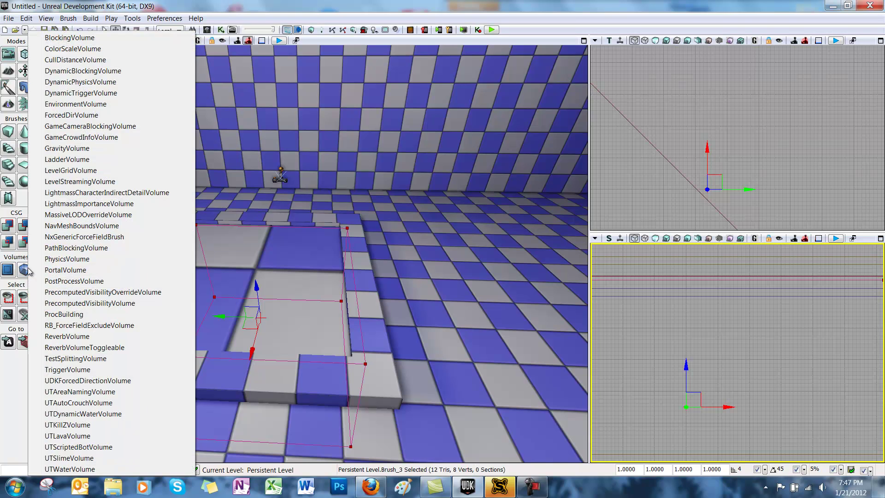
{"action": "left_click", "coordinate": [55, 282]}
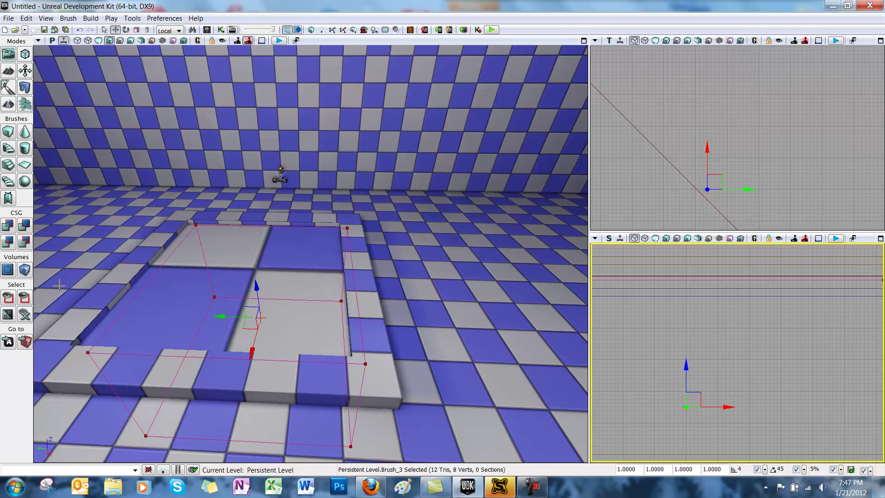
{"action": "left_click_drag", "start_coordinate": [686, 371], "coordinate": [687, 375]}
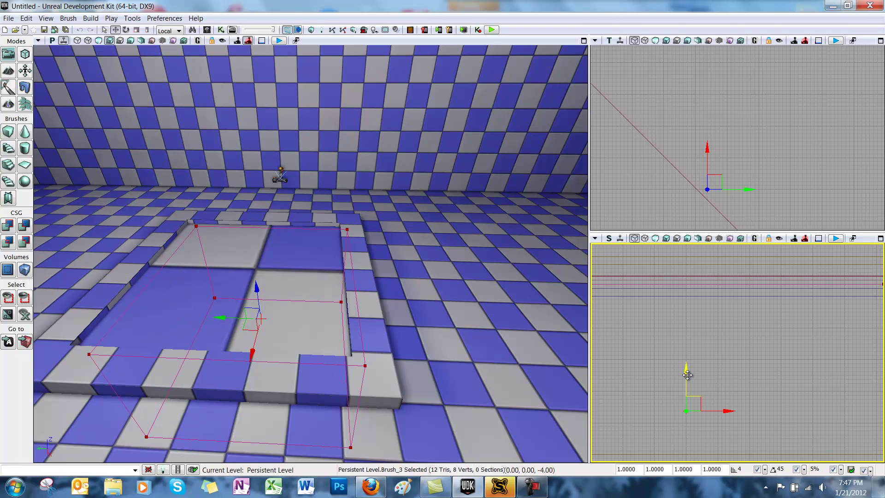
{"action": "left_click", "coordinate": [674, 282]}
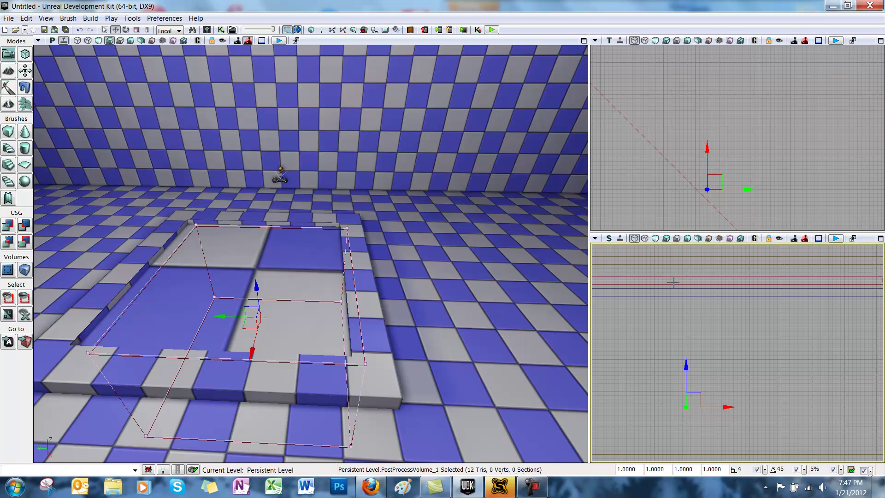
Open the post-process volume's properties with F4 and tick Enable DOF.
{"action": "key", "text": "F4"}
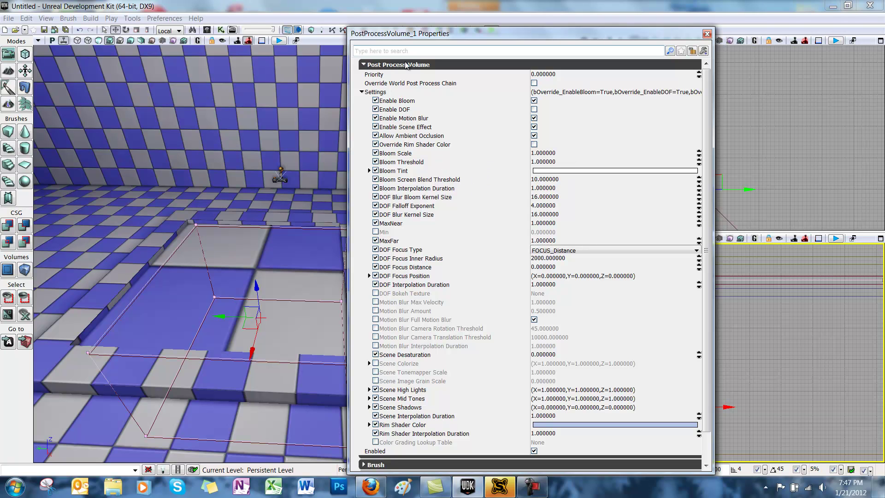
{"action": "left_click", "coordinate": [363, 66]}
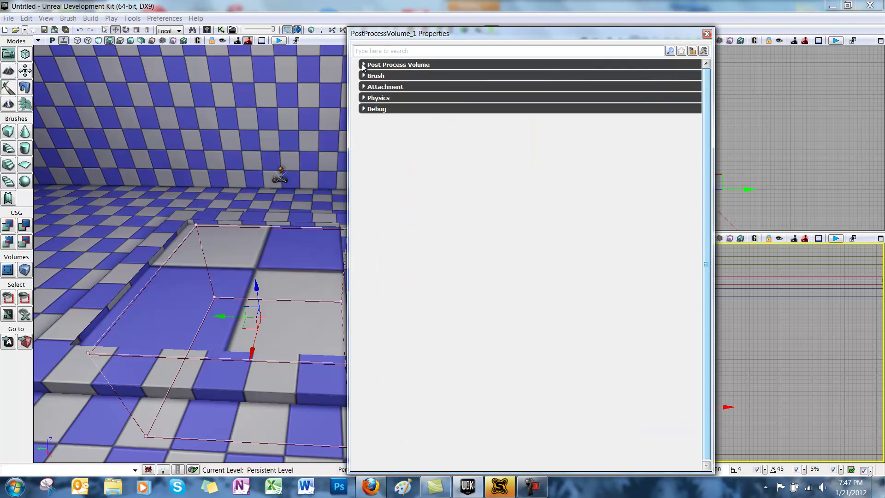
{"action": "left_click", "coordinate": [363, 66]}
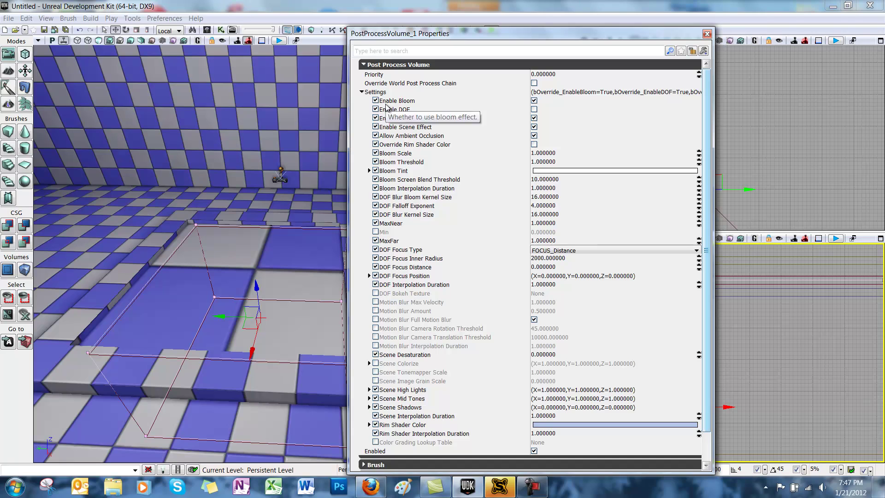
{"action": "left_click", "coordinate": [534, 110]}
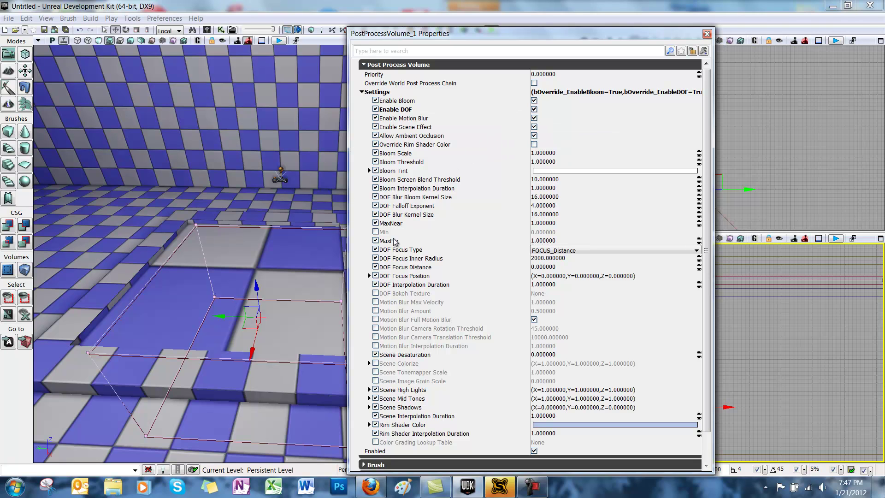
Set DOF Focus Inner Radius to 128 and MaxNear to 0.1, then move the properties window aside.
{"action": "left_click", "coordinate": [539, 258]}
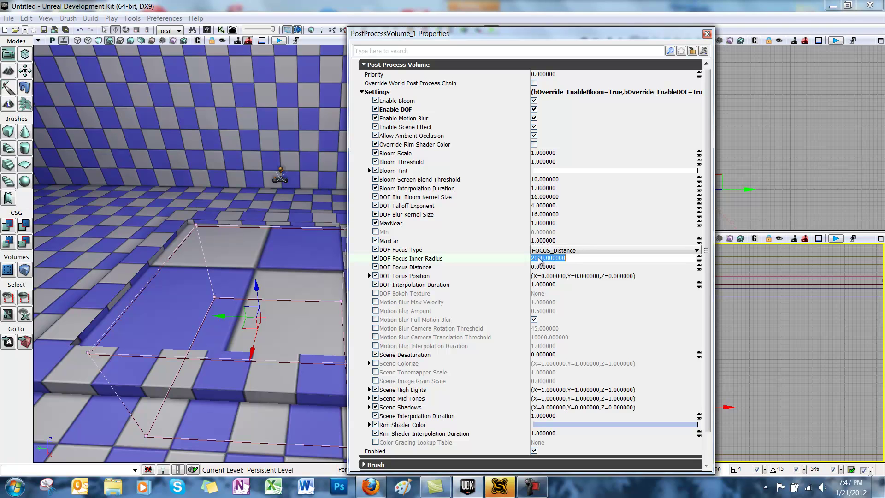
{"action": "type", "text": "128"}
{"action": "key", "text": "Return"}
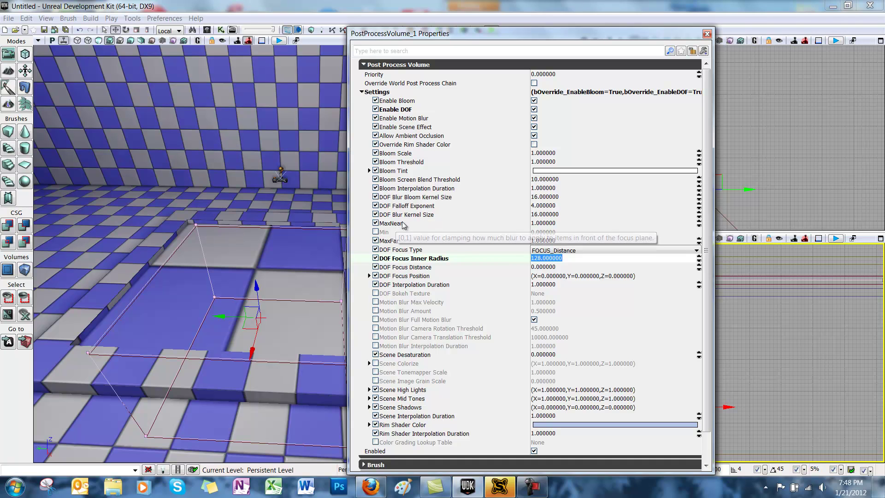
{"action": "left_click", "coordinate": [541, 225]}
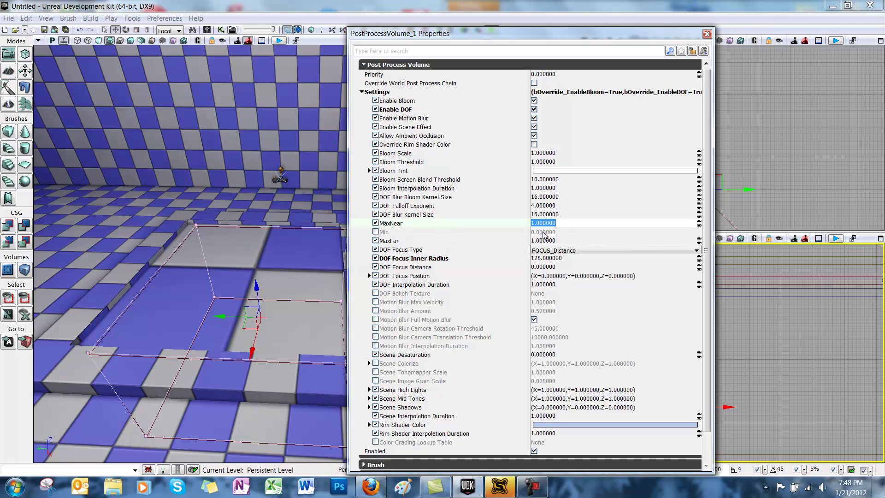
{"action": "type", "text": "0.1"}
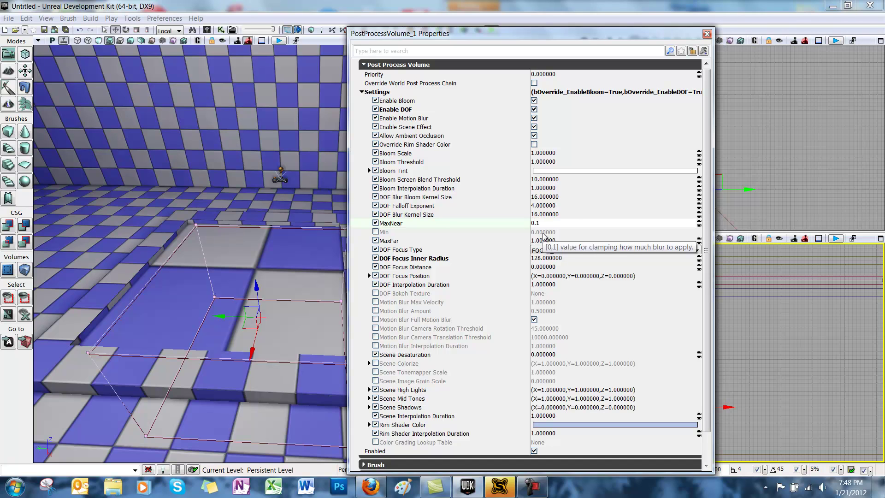
{"action": "key", "text": "Return"}
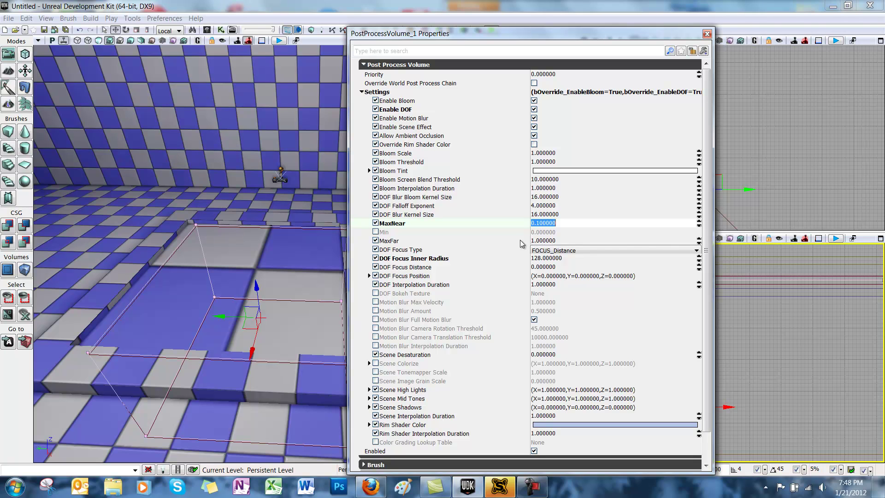
{"action": "right_click", "coordinate": [306, 226]}
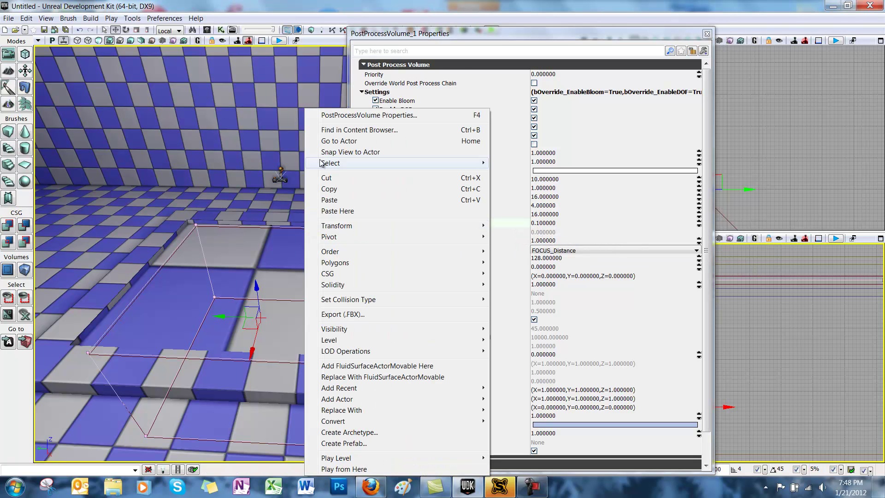
{"action": "left_click_drag", "start_coordinate": [483, 32], "coordinate": [490, 52]}
{"action": "left_click", "coordinate": [490, 34]}
{"action": "left_click", "coordinate": [491, 30]}
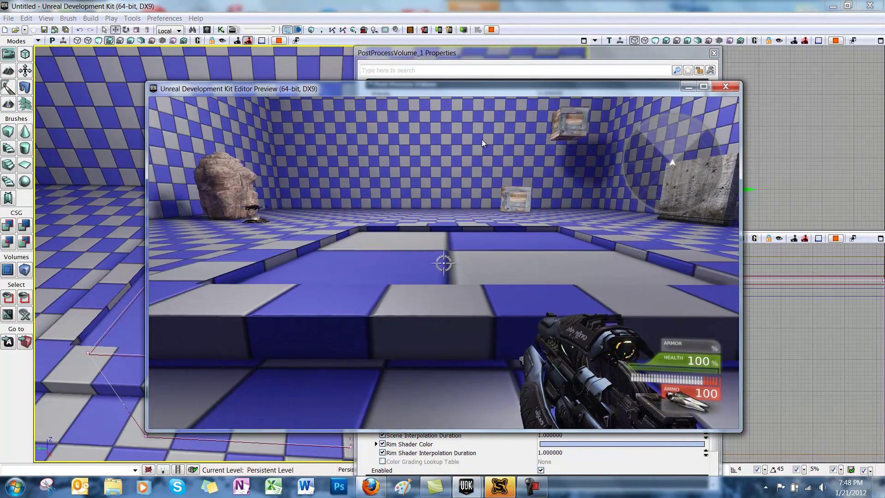
{"action": "key", "text": "w"}
{"action": "key", "text": "w"}
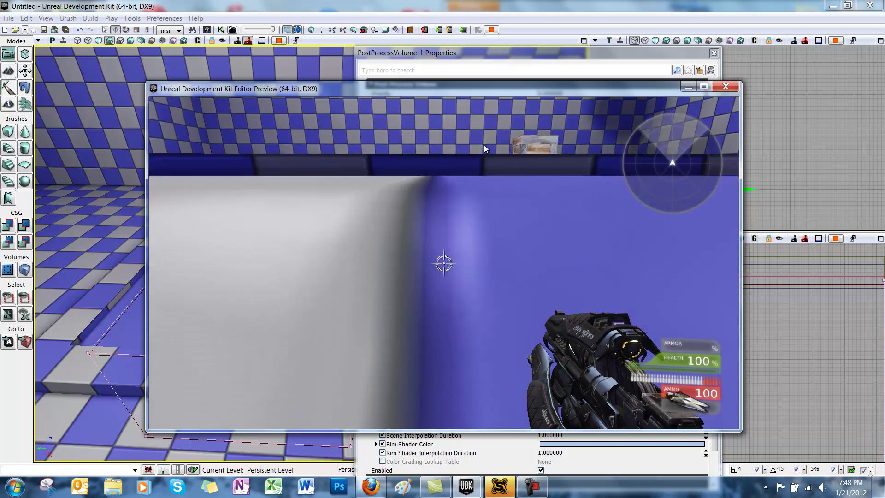
{"action": "key", "text": "w"}
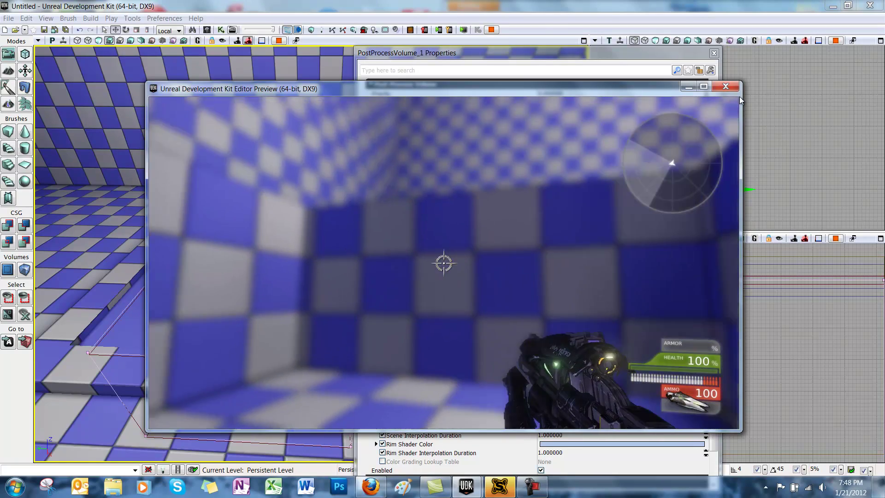
{"action": "key", "text": "w"}
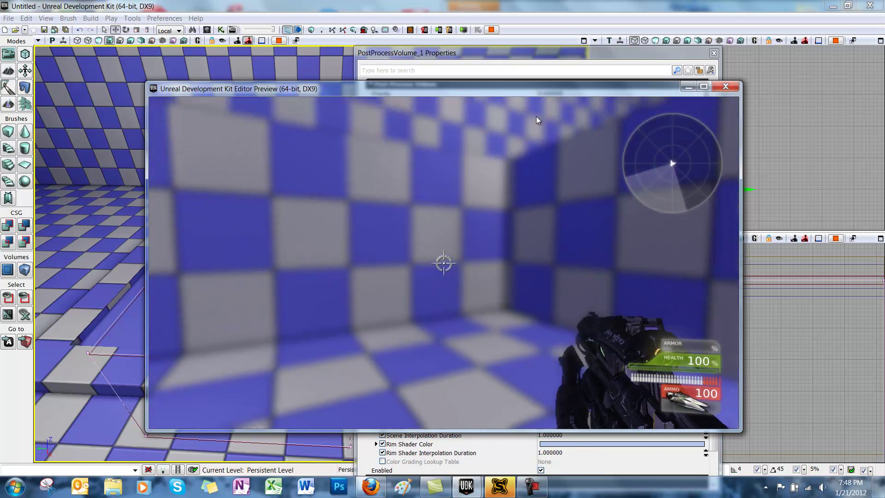
{"action": "key", "text": "w"}
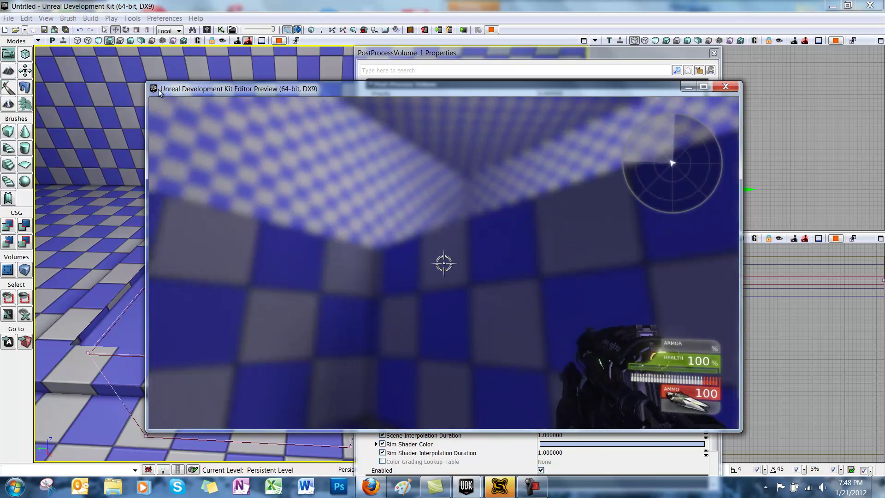
{"action": "key", "text": "w"}
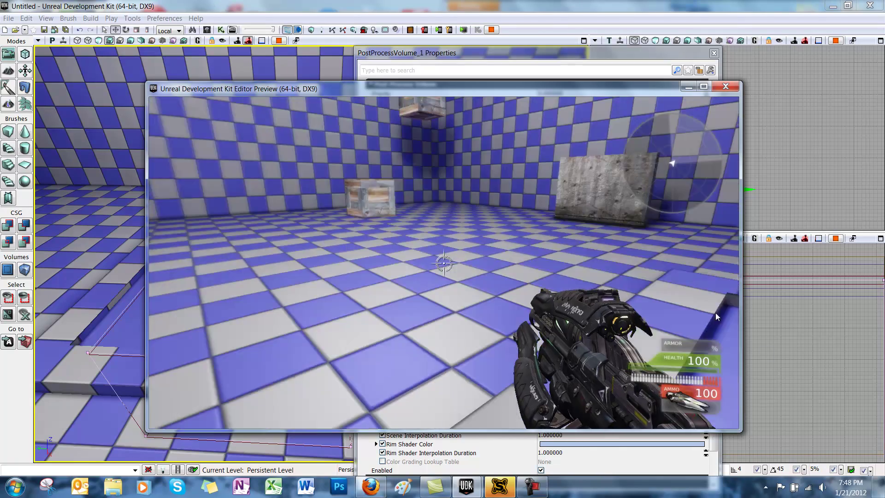
{"action": "key", "text": "w"}
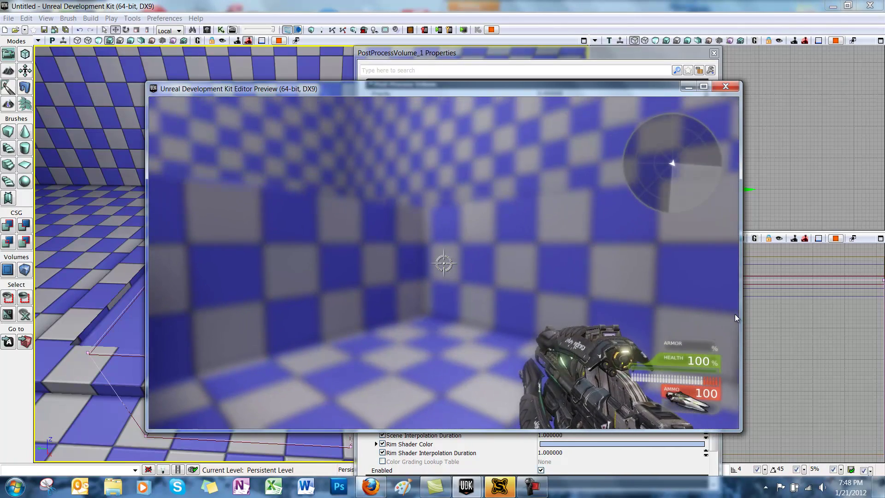
{"action": "key", "text": "Escape"}
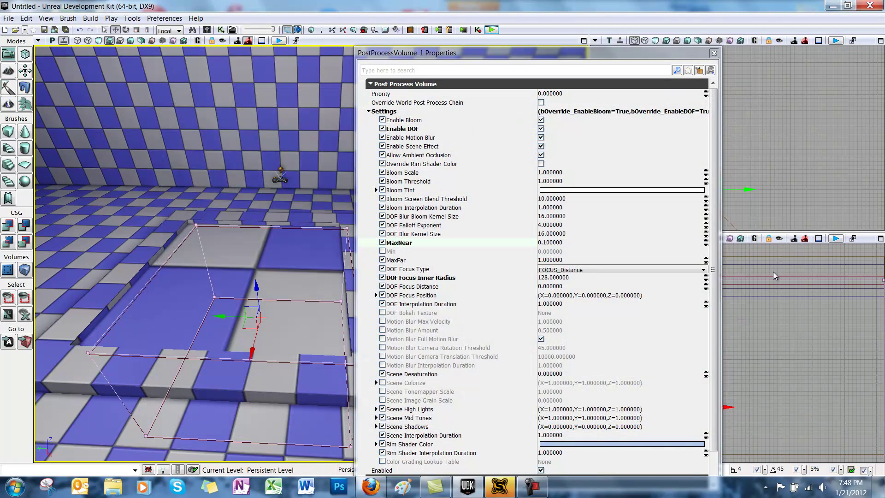
Close the water volume's properties, open the Content Browser, and move it out of the way.
{"action": "left_click", "coordinate": [775, 276]}
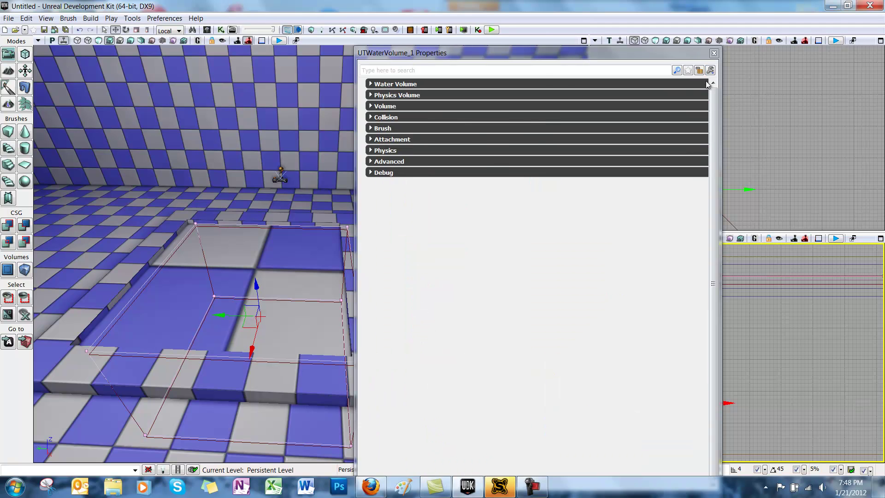
{"action": "left_click", "coordinate": [714, 53]}
{"action": "left_click", "coordinate": [208, 30]}
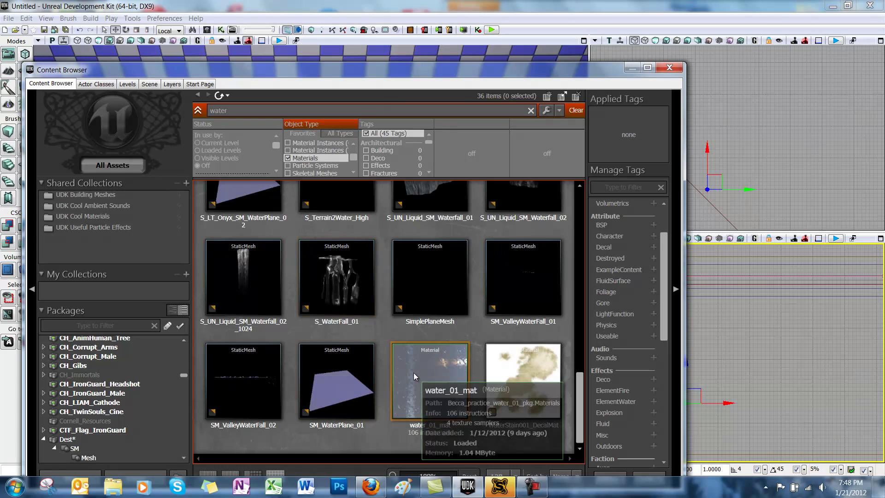
{"action": "left_click", "coordinate": [735, 280]}
{"action": "scroll", "coordinate": [735, 279], "scroll_direction": "up", "scroll_amount": 2}
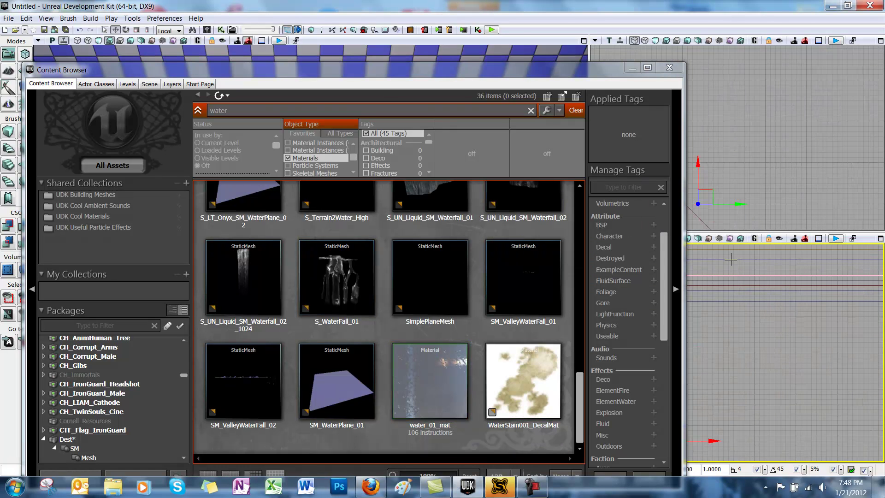
{"action": "left_click", "coordinate": [731, 258]}
{"action": "left_click_drag", "start_coordinate": [513, 67], "coordinate": [549, 335]}
{"action": "left_click_drag", "start_coordinate": [388, 346], "coordinate": [311, 328]}
Click through the brushes in the side view until the pool's fluid surface is selected.
{"action": "left_click", "coordinate": [719, 274]}
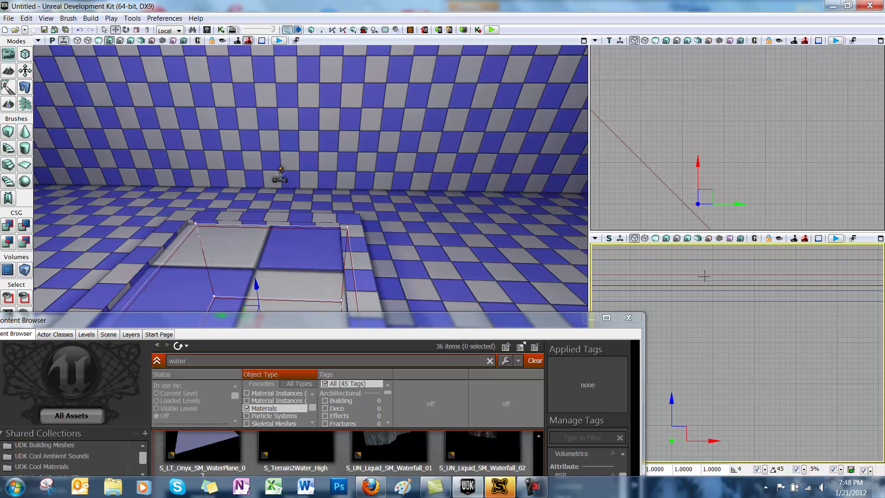
{"action": "scroll", "coordinate": [699, 282], "scroll_direction": "down", "scroll_amount": 3}
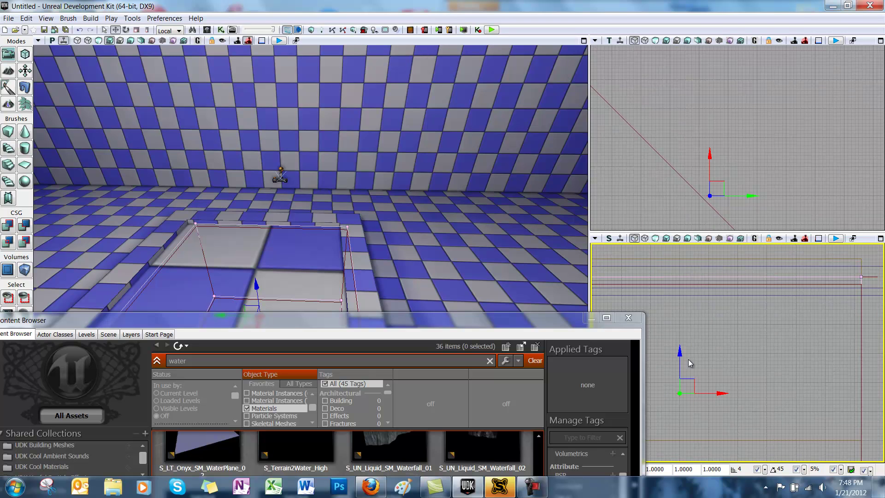
{"action": "left_click", "coordinate": [679, 346]}
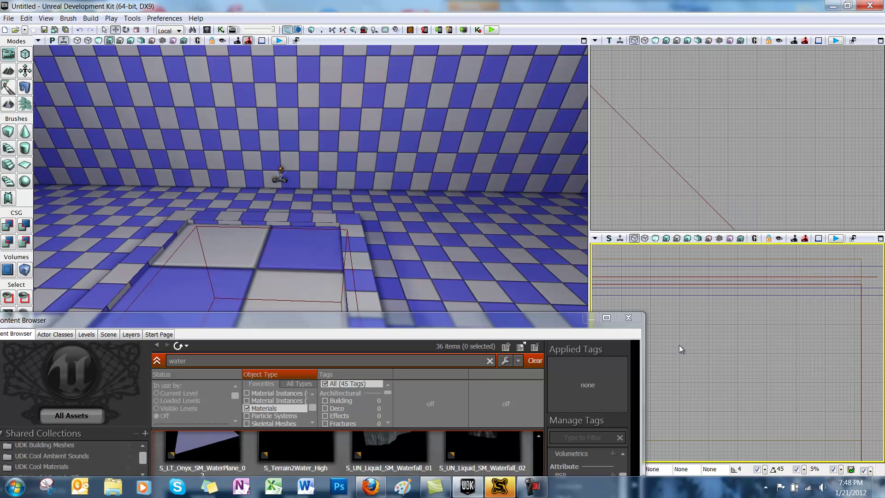
{"action": "left_click", "coordinate": [689, 276]}
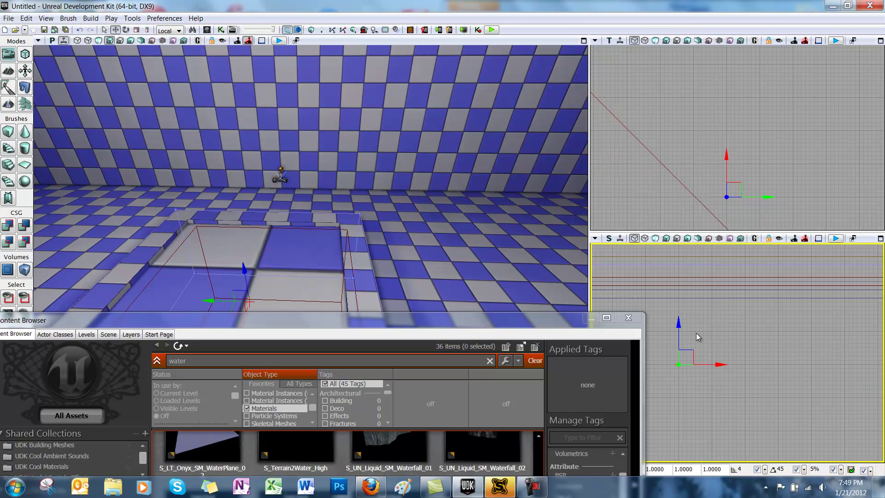
{"action": "left_click", "coordinate": [684, 290]}
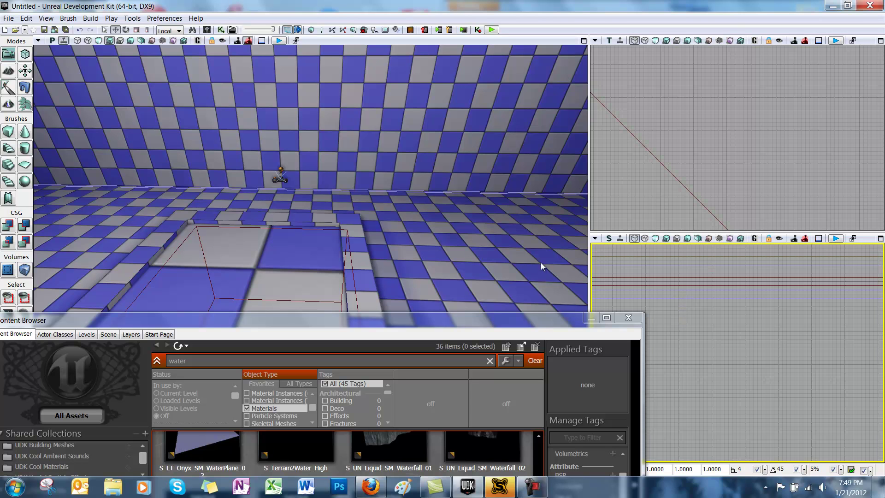
{"action": "scroll", "coordinate": [710, 314], "scroll_direction": "down", "scroll_amount": 5}
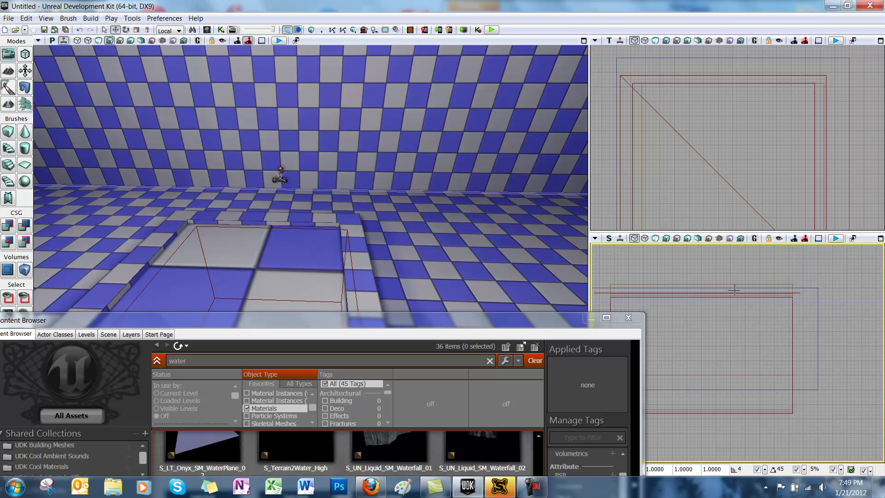
{"action": "left_click", "coordinate": [802, 294]}
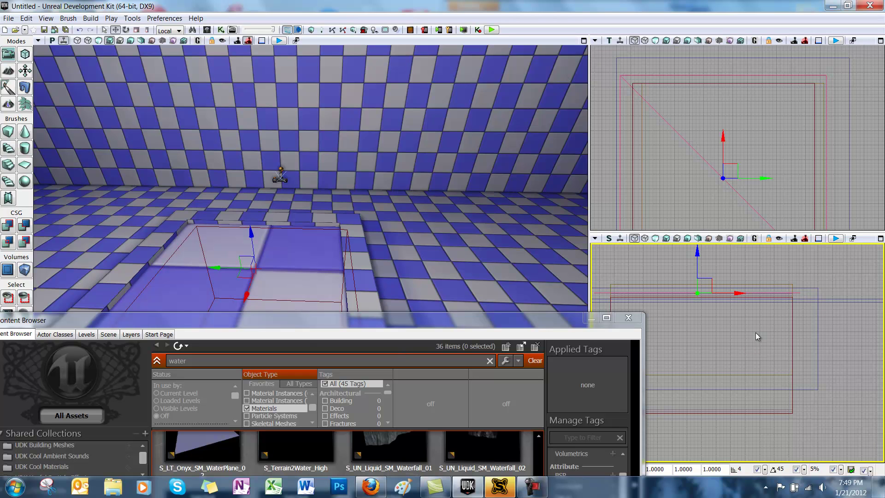
Assign water_01_mat from the Content Browser as the fluid surface's Fluid Material.
{"action": "double_click", "coordinate": [799, 293]}
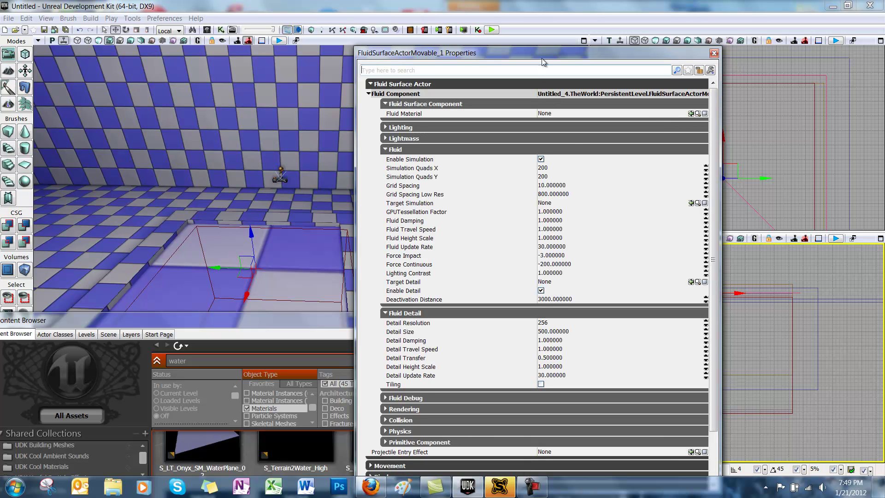
{"action": "left_click_drag", "start_coordinate": [542, 59], "coordinate": [596, 37]}
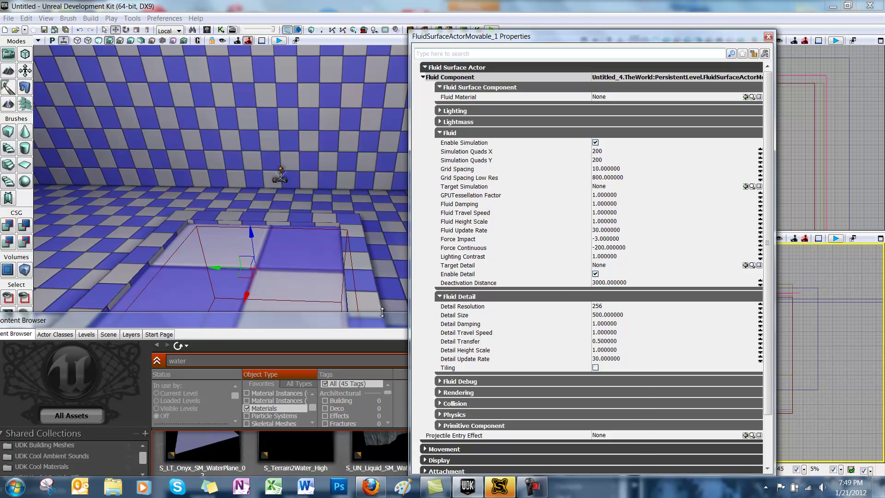
{"action": "left_click_drag", "start_coordinate": [382, 312], "coordinate": [368, 98]}
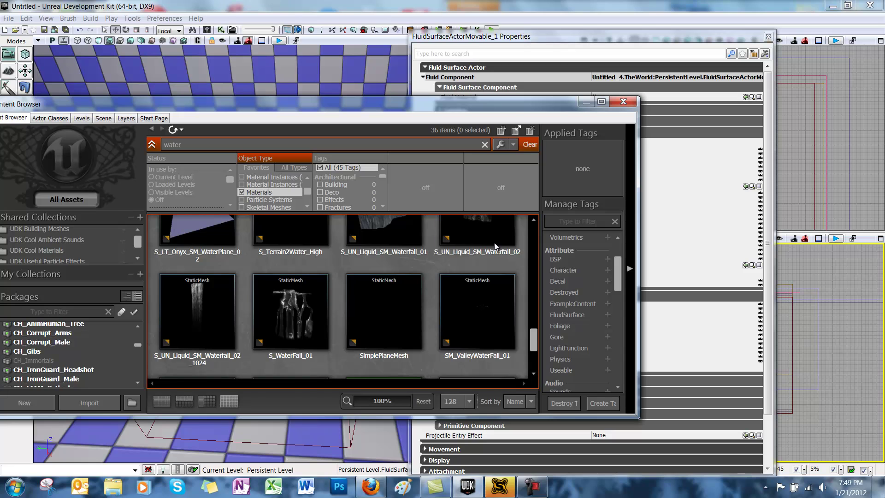
{"action": "scroll", "coordinate": [494, 242], "scroll_direction": "down", "scroll_amount": 4}
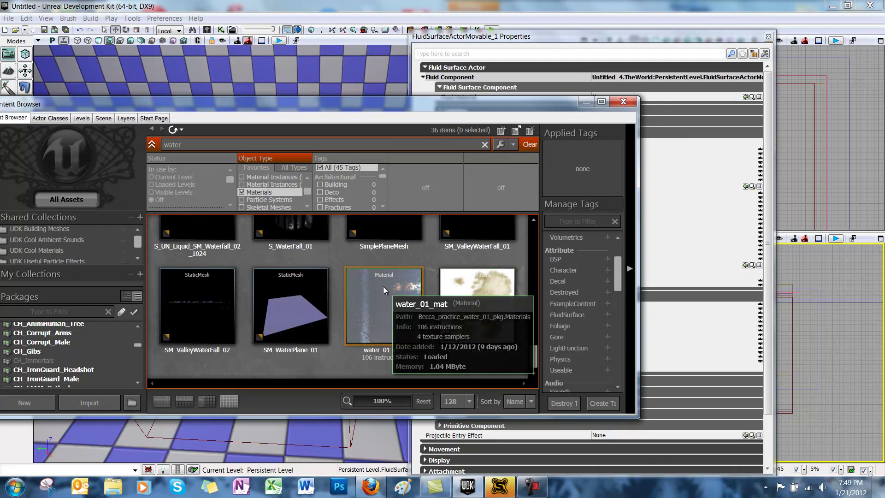
{"action": "left_click", "coordinate": [383, 286]}
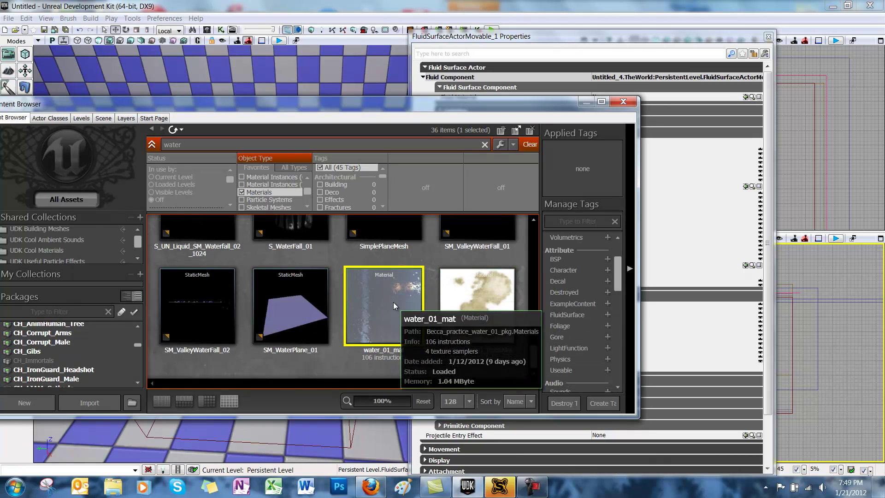
{"action": "left_click", "coordinate": [620, 37]}
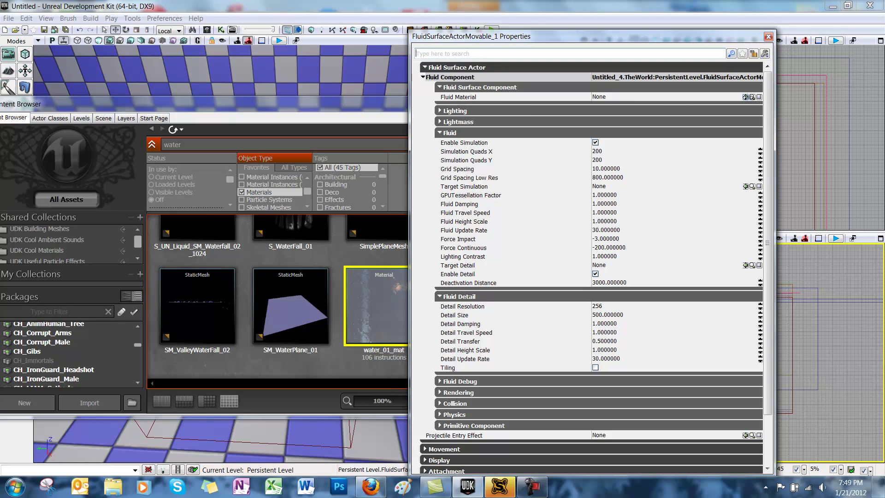
{"action": "left_click", "coordinate": [743, 97]}
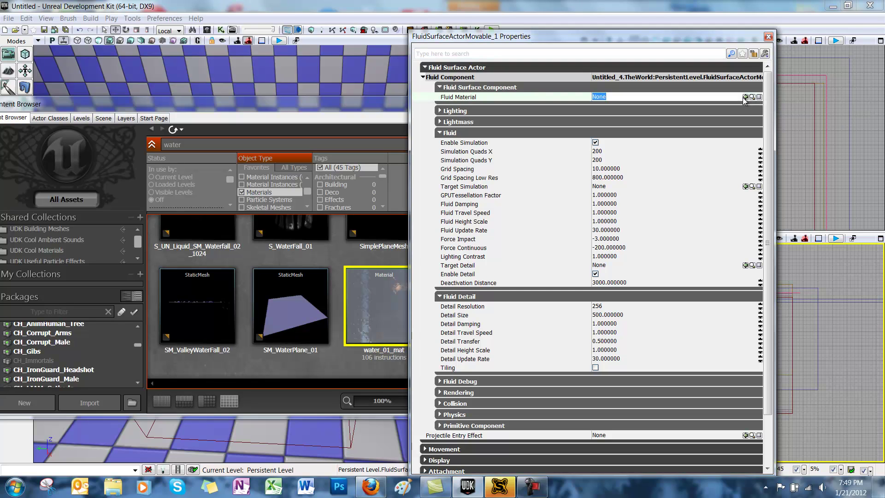
{"action": "left_click", "coordinate": [743, 96]}
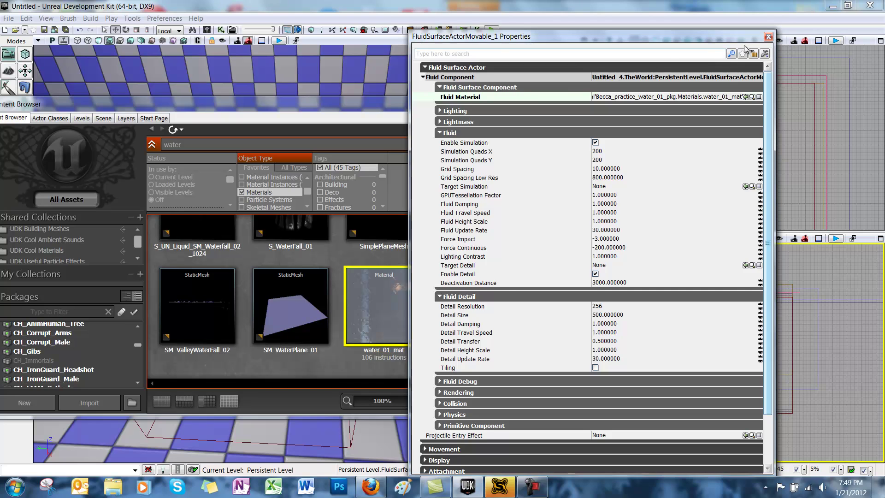
Close the properties, Content Browser and Swarm Agent windows, then orbit to view the rippling pool.
{"action": "left_click", "coordinate": [768, 37]}
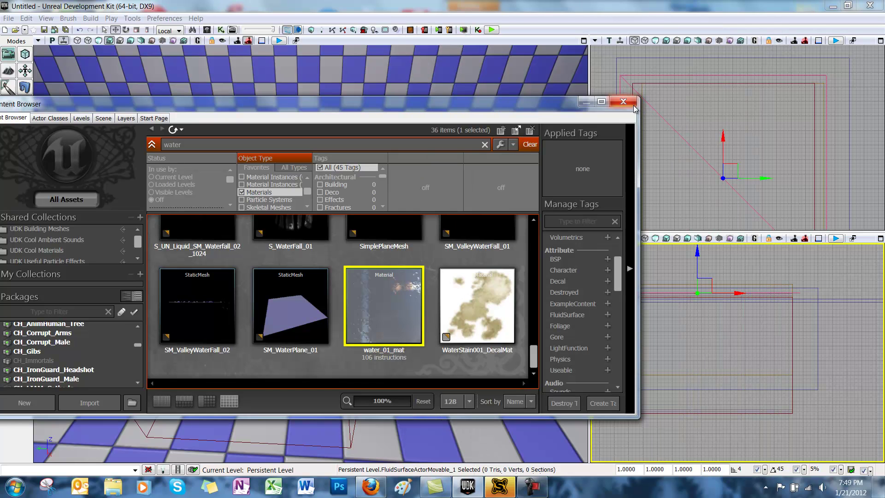
{"action": "left_click", "coordinate": [633, 105]}
{"action": "left_click", "coordinate": [383, 65]}
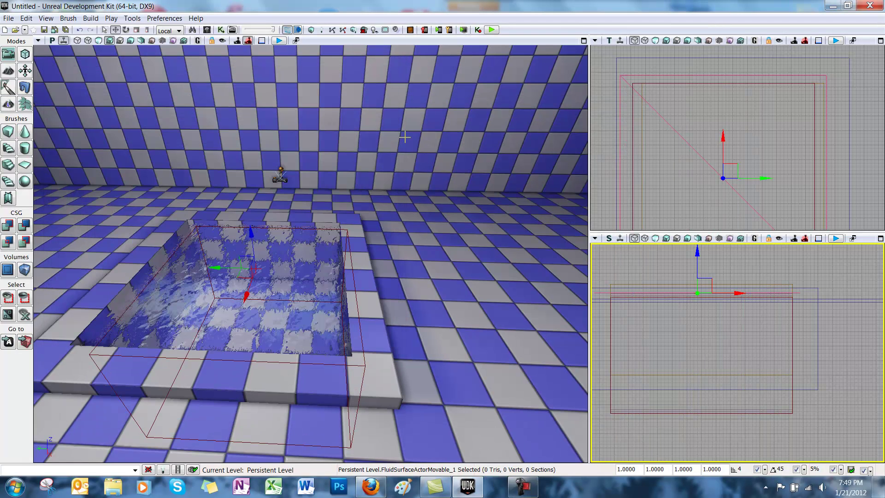
{"action": "right_click_drag", "start_coordinate": [407, 191], "coordinate": [378, 201]}
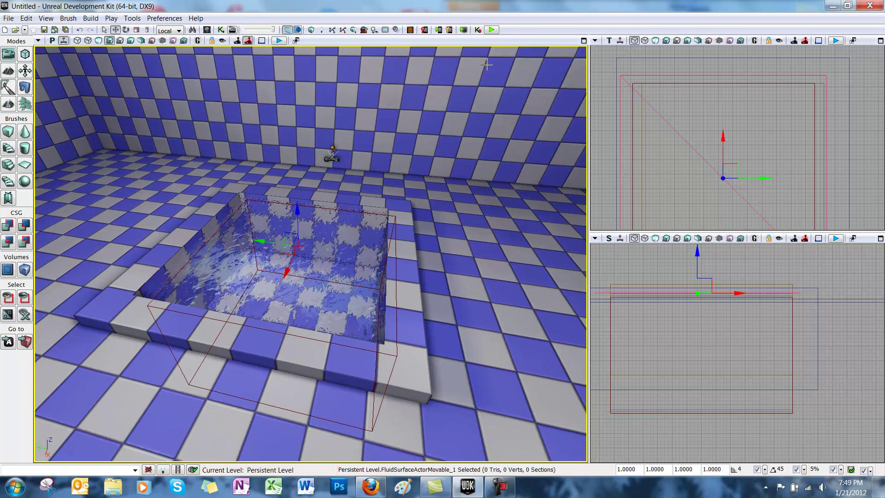
Play the level in editor, walk forward and jump into the pool to view the blurred underwater walls.
{"action": "left_click", "coordinate": [492, 30]}
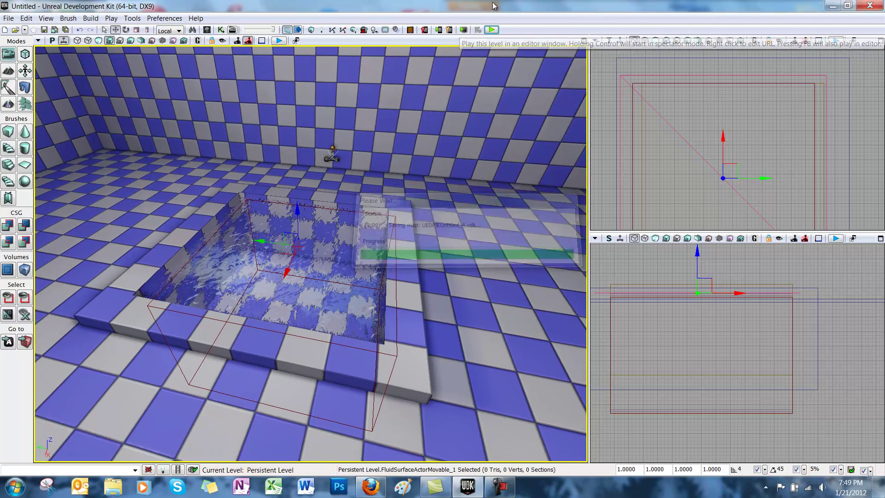
{"action": "key", "text": "w"}
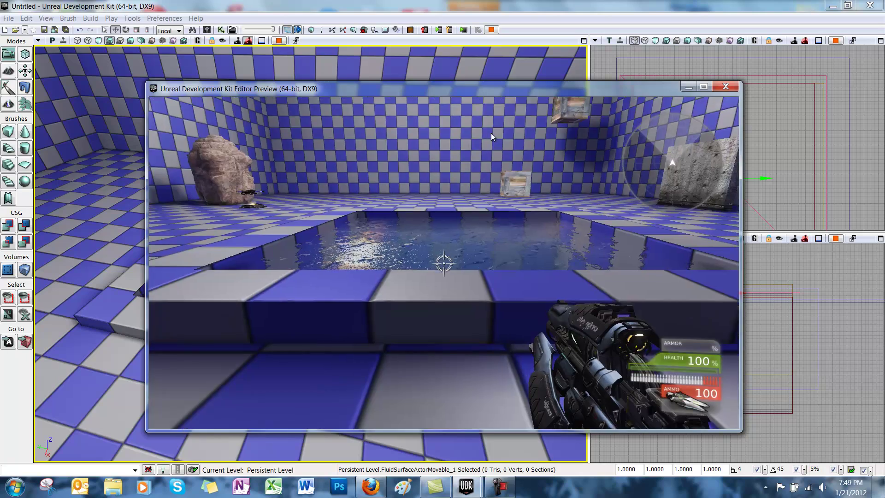
{"action": "key", "text": "w"}
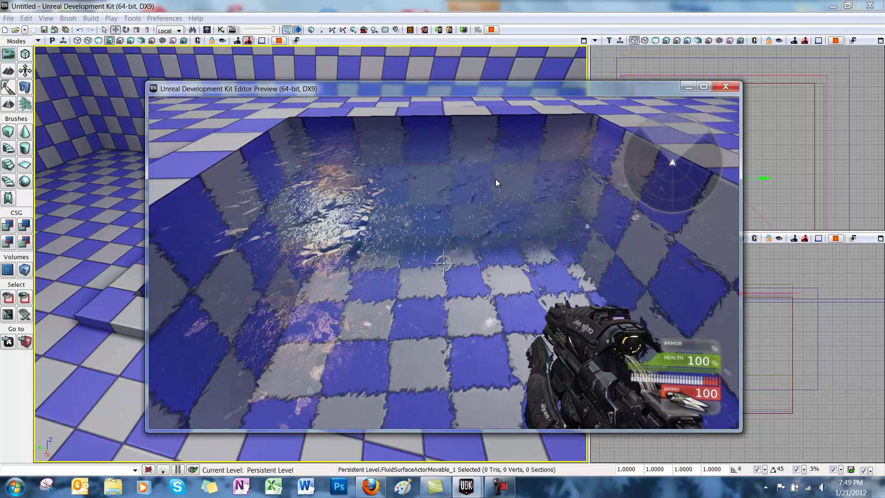
{"action": "key", "text": "w"}
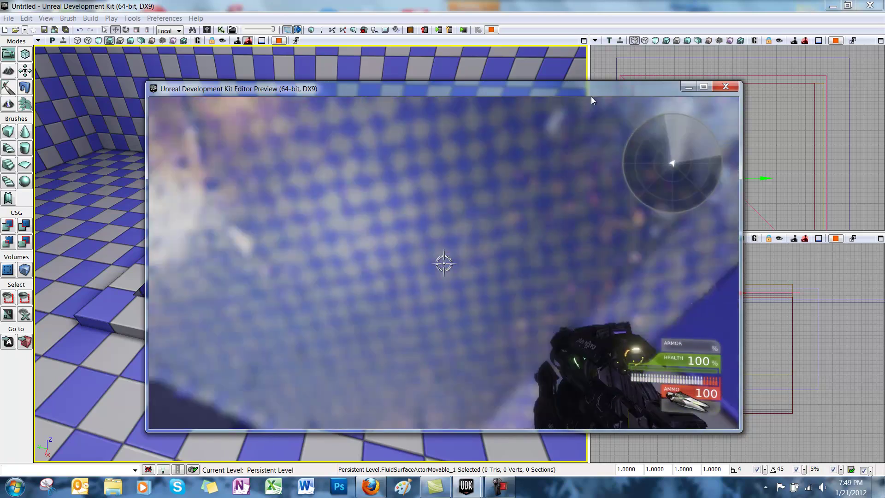
{"action": "key", "text": "w"}
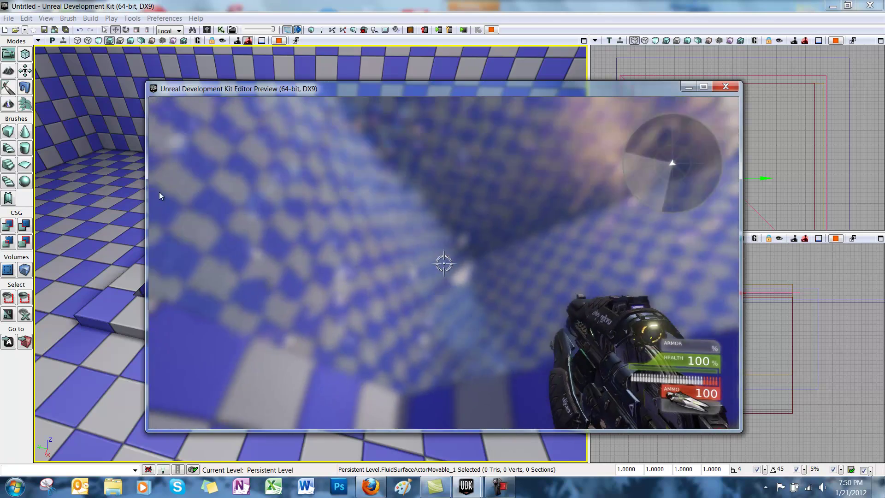
{"action": "key", "text": "w"}
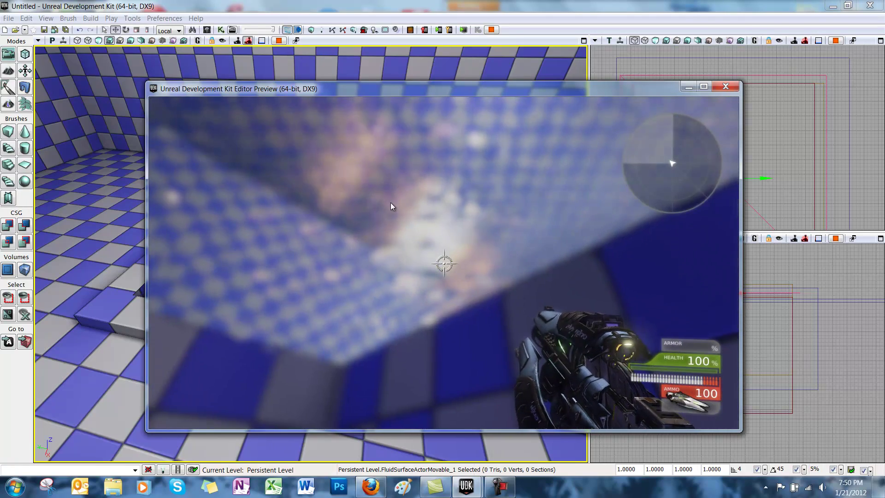